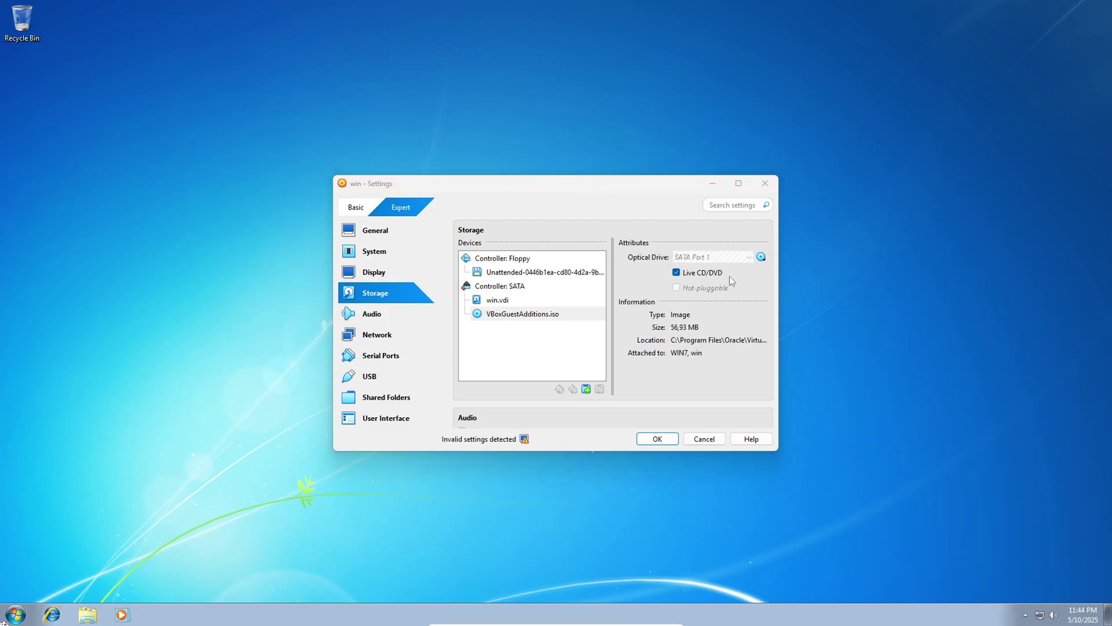
# Step: Replace the optical drive's disc with the Windows 8 x64 image from Downloads
pyautogui.click(729, 276)
pyautogui.click(490, 404)
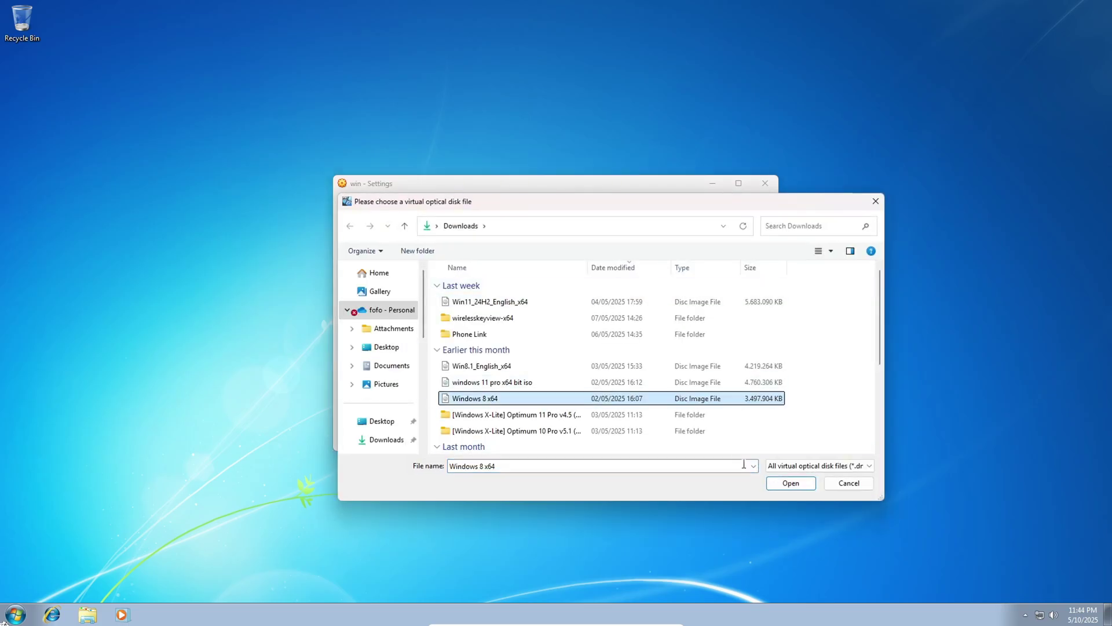
pyautogui.click(791, 483)
pyautogui.click(658, 439)
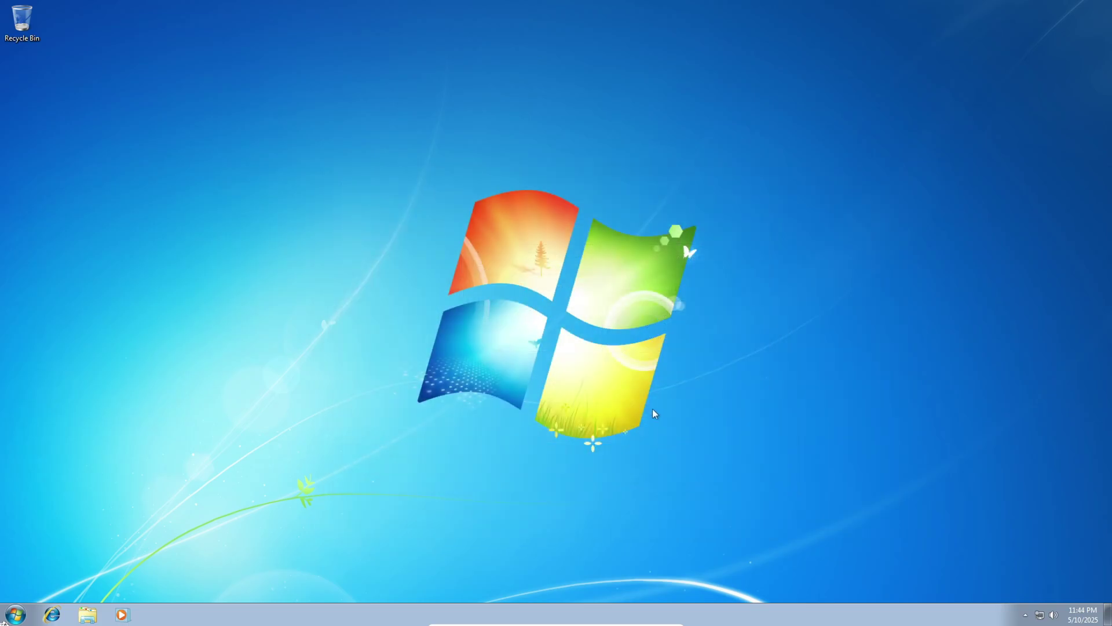
pyautogui.click(87, 615)
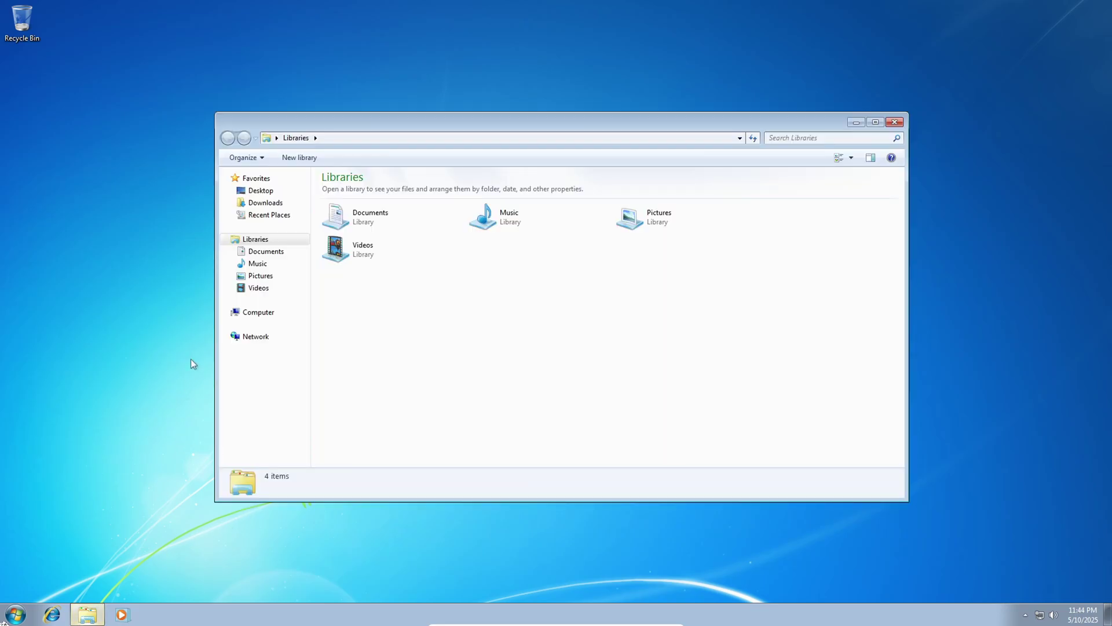
pyautogui.click(244, 314)
pyautogui.doubleClick(542, 254)
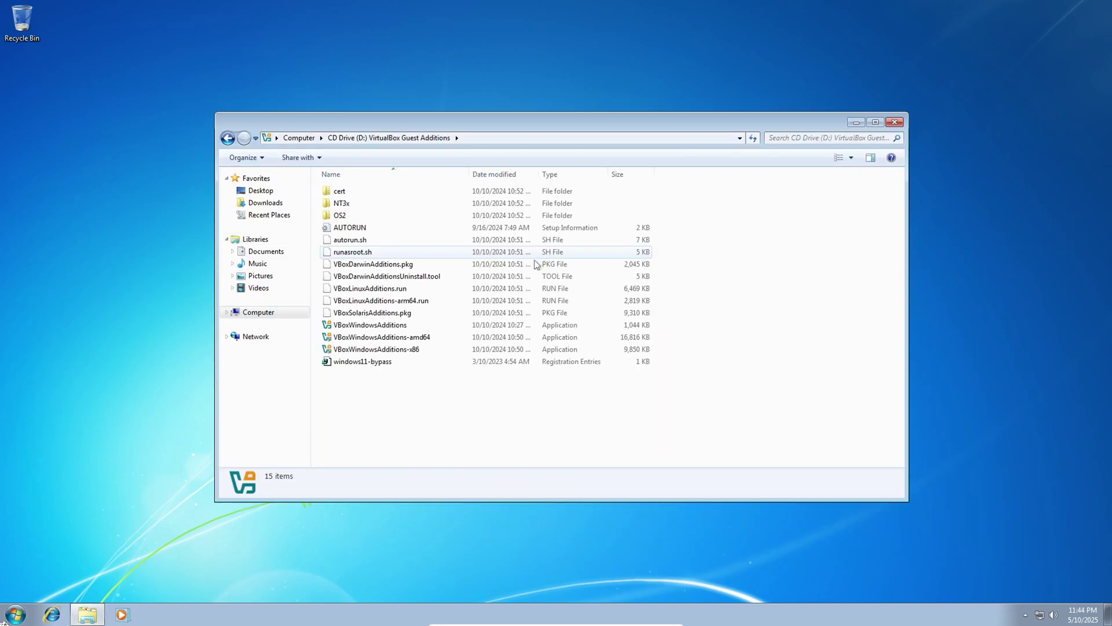
pyautogui.click(228, 138)
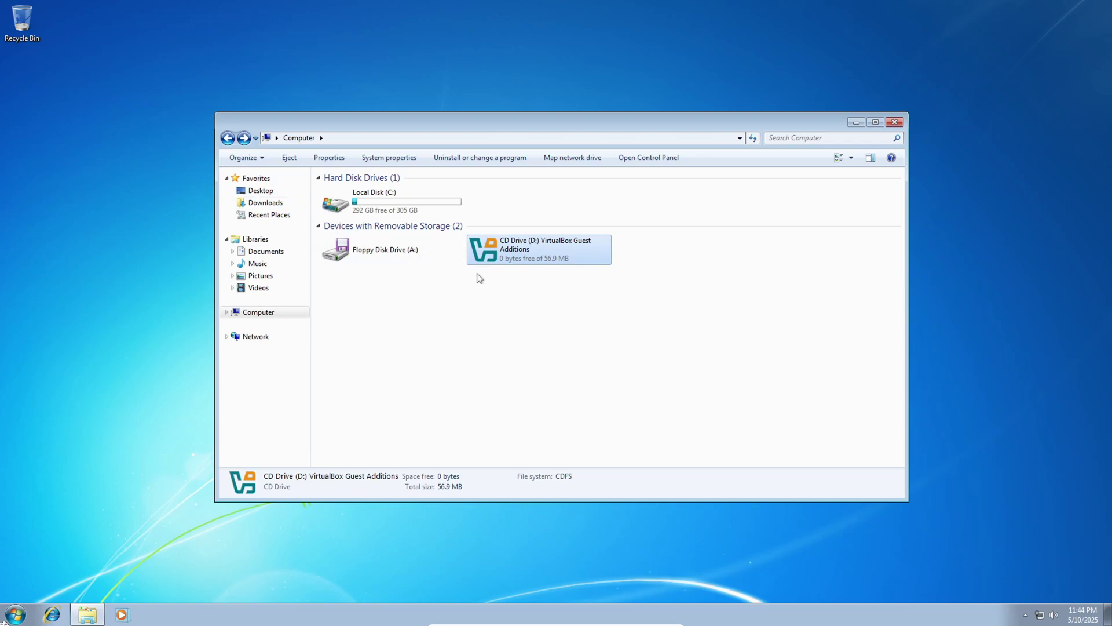
pyautogui.click(260, 288)
pyautogui.click(258, 312)
pyautogui.click(576, 254)
pyautogui.click(452, 159)
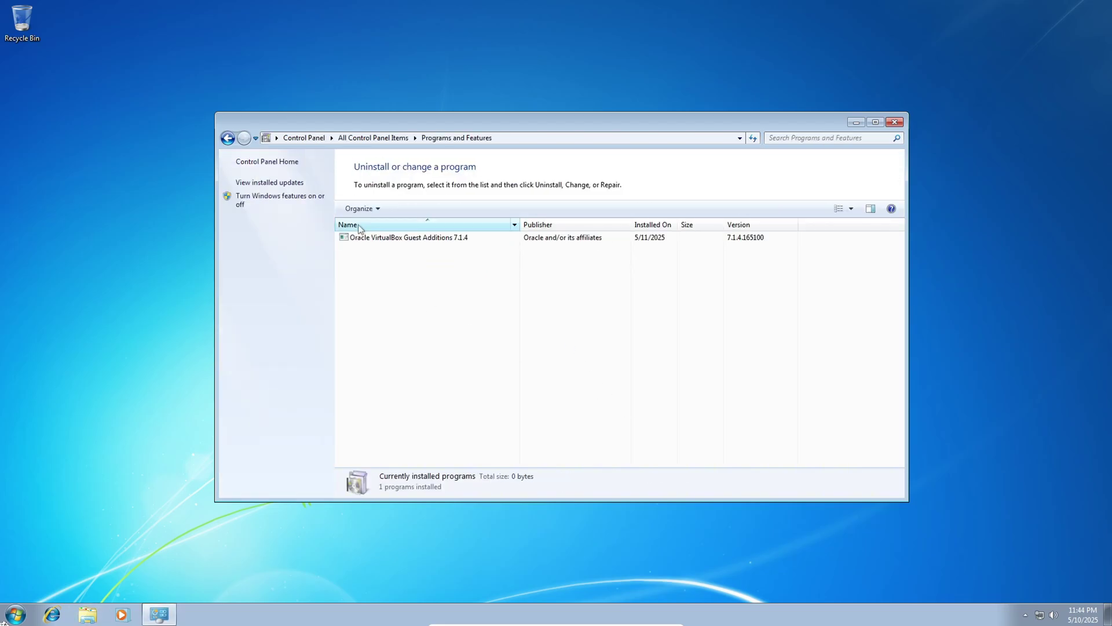
pyautogui.click(405, 239)
pyautogui.click(895, 121)
pyautogui.press('super')
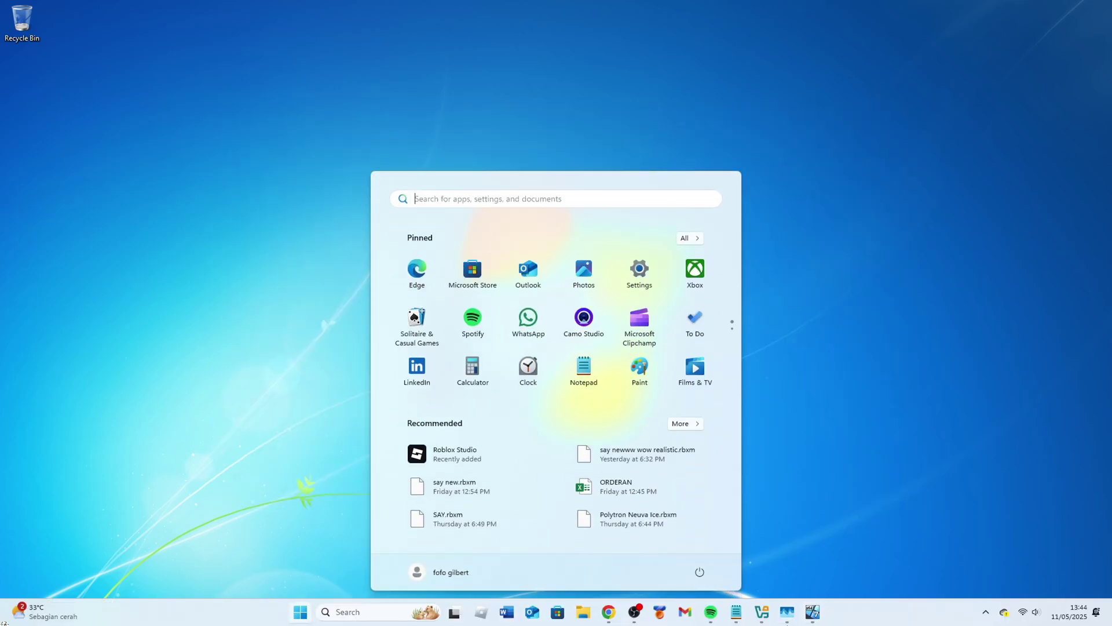
pyautogui.press('Escape')
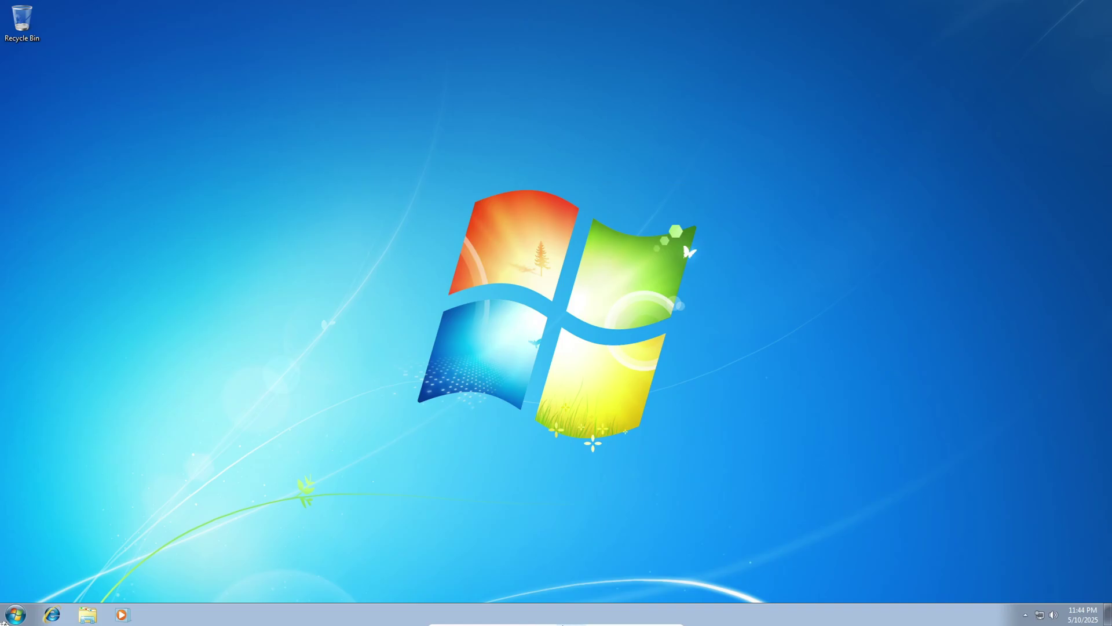
pyautogui.moveTo(562, 624)
pyautogui.click(479, 616)
pyautogui.click(487, 502)
pyautogui.click(377, 293)
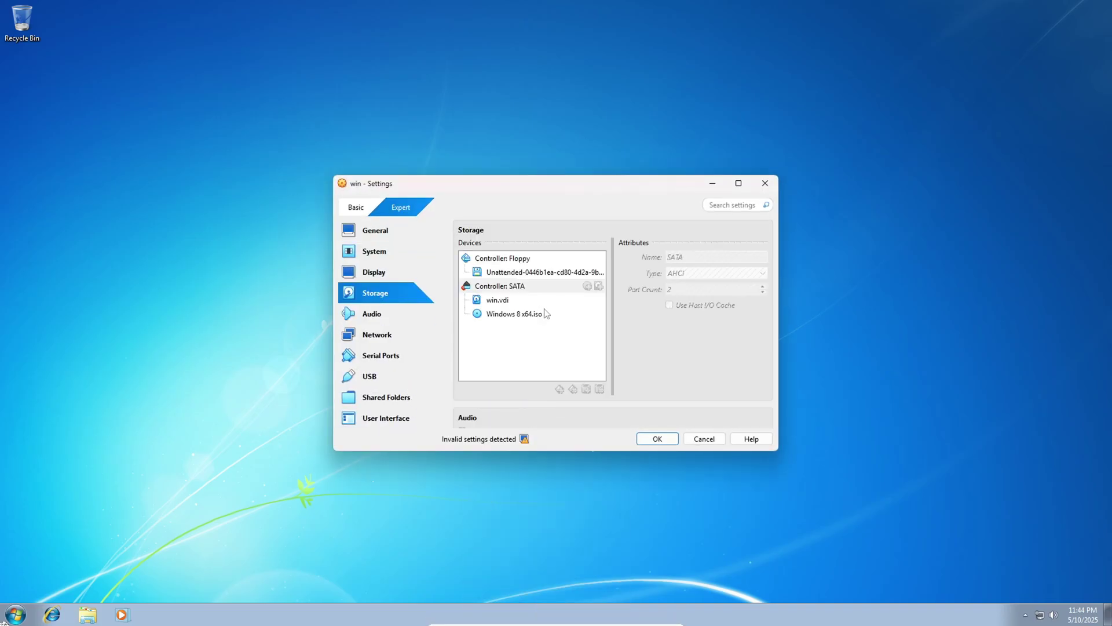
pyautogui.click(545, 313)
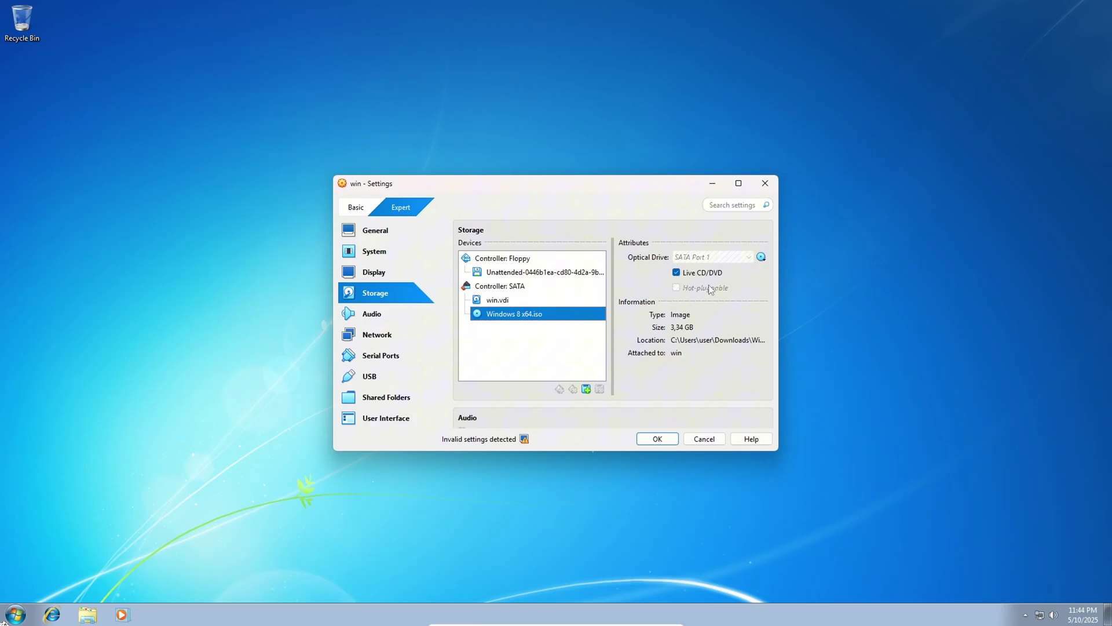
pyautogui.click(517, 301)
pyautogui.click(657, 438)
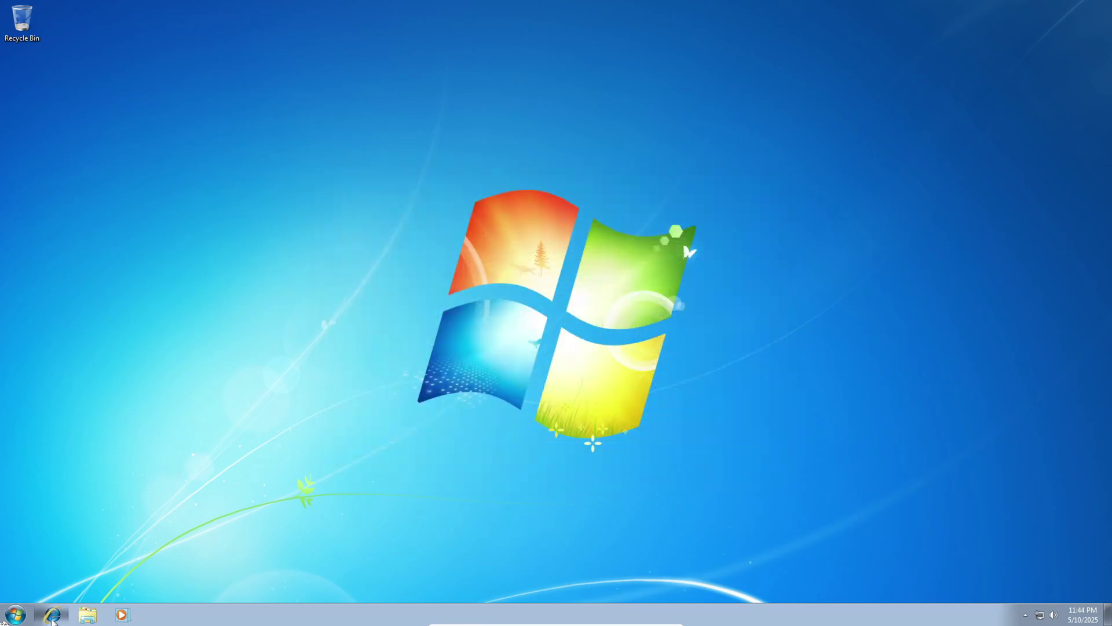
# Step: Open the guest's drive list in Explorer and drag a CD Drive shortcut onto the desktop
pyautogui.click(87, 614)
pyautogui.click(257, 313)
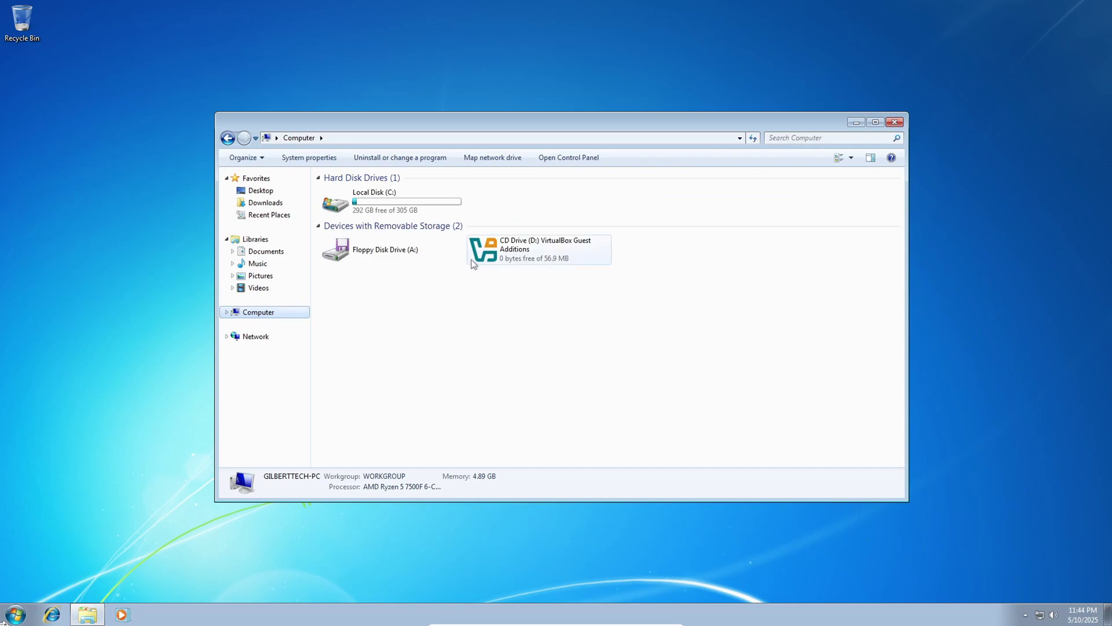
pyautogui.moveTo(507, 244); pyautogui.dragTo(915, 362)
pyautogui.click(526, 244)
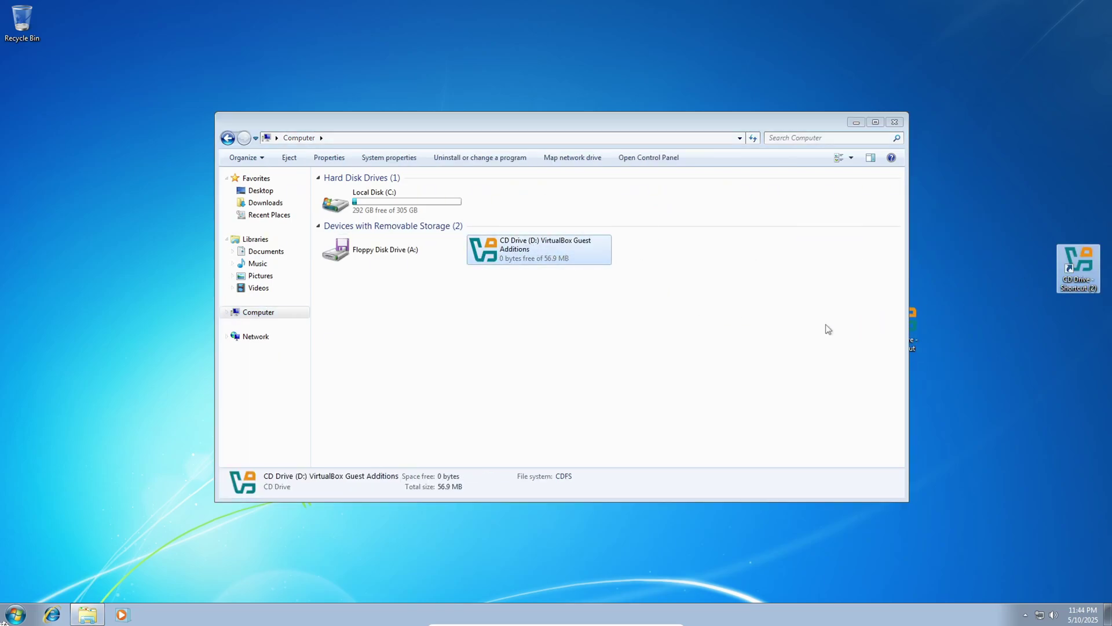
# Step: Browse the Floppy Disk Drive's VBOXPOST script, then return to the drive list
pyautogui.rightClick(368, 266)
pyautogui.click(397, 253)
pyautogui.doubleClick(397, 253)
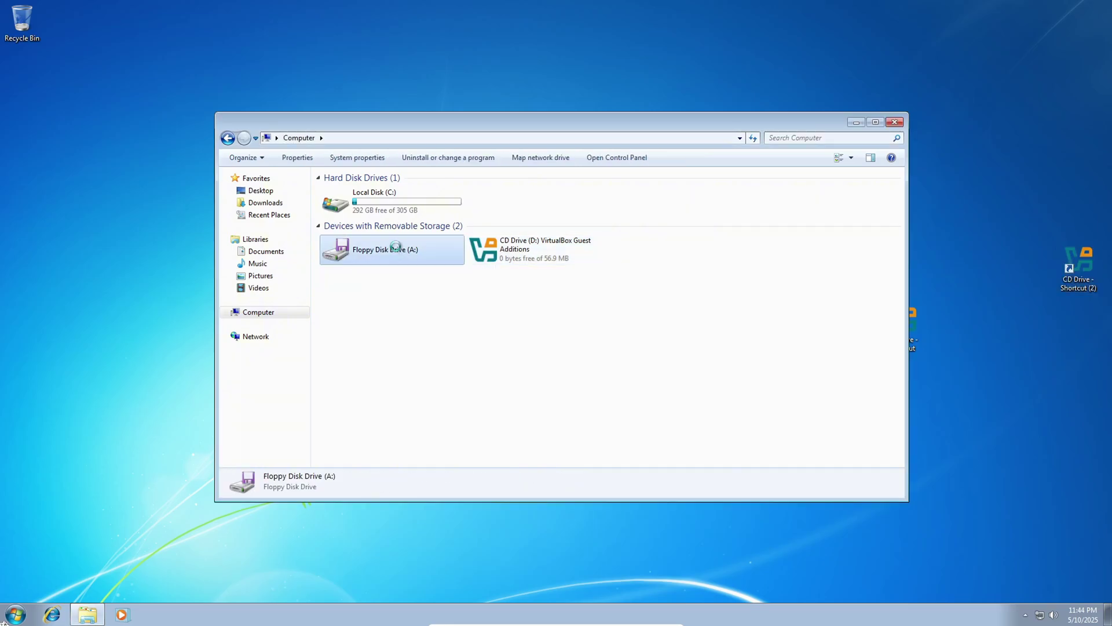
pyautogui.click(349, 207)
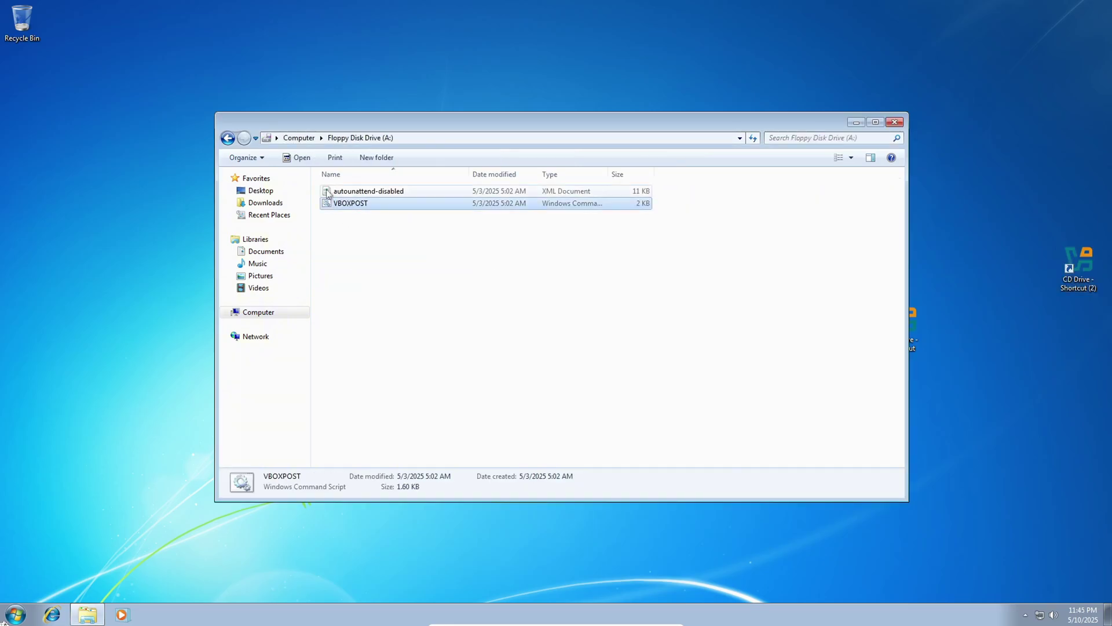
pyautogui.click(227, 138)
# Step: Eject the Guest Additions disc from CD Drive (D:), leaving the drive empty
pyautogui.click(524, 242)
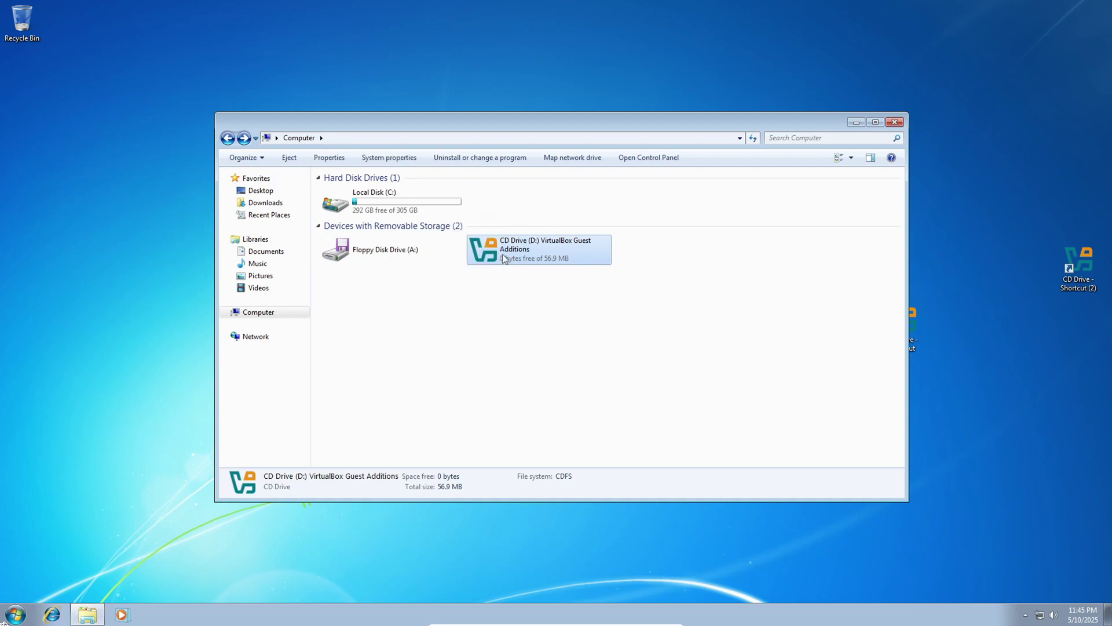
pyautogui.rightClick(502, 253)
pyautogui.click(548, 311)
pyautogui.doubleClick(546, 258)
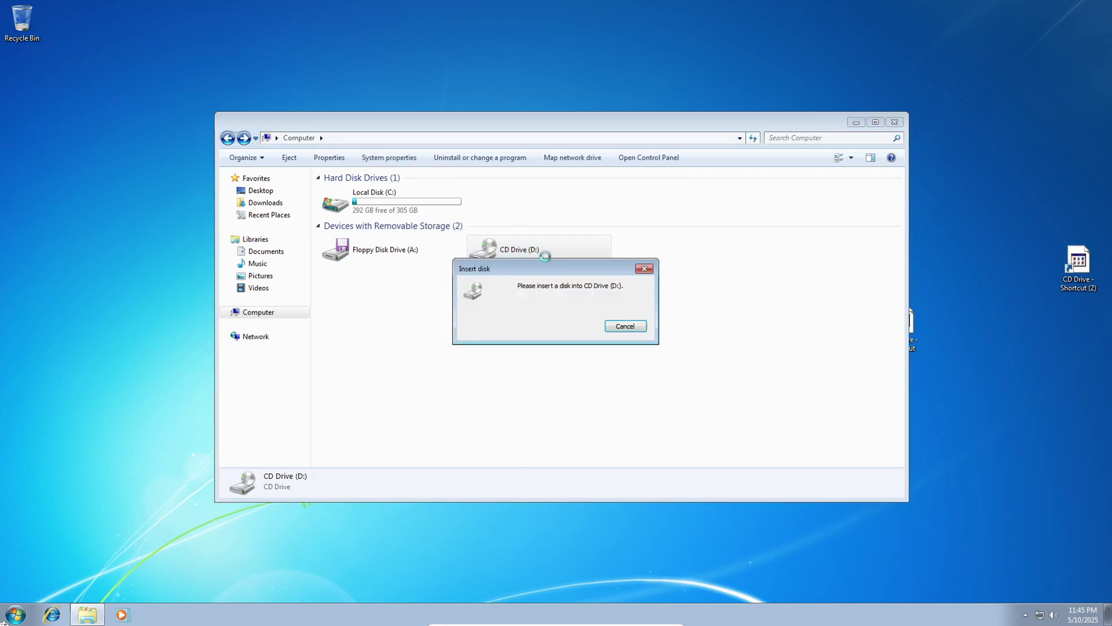
pyautogui.click(625, 326)
pyautogui.press('super')
pyautogui.press('Escape')
pyautogui.click(540, 619)
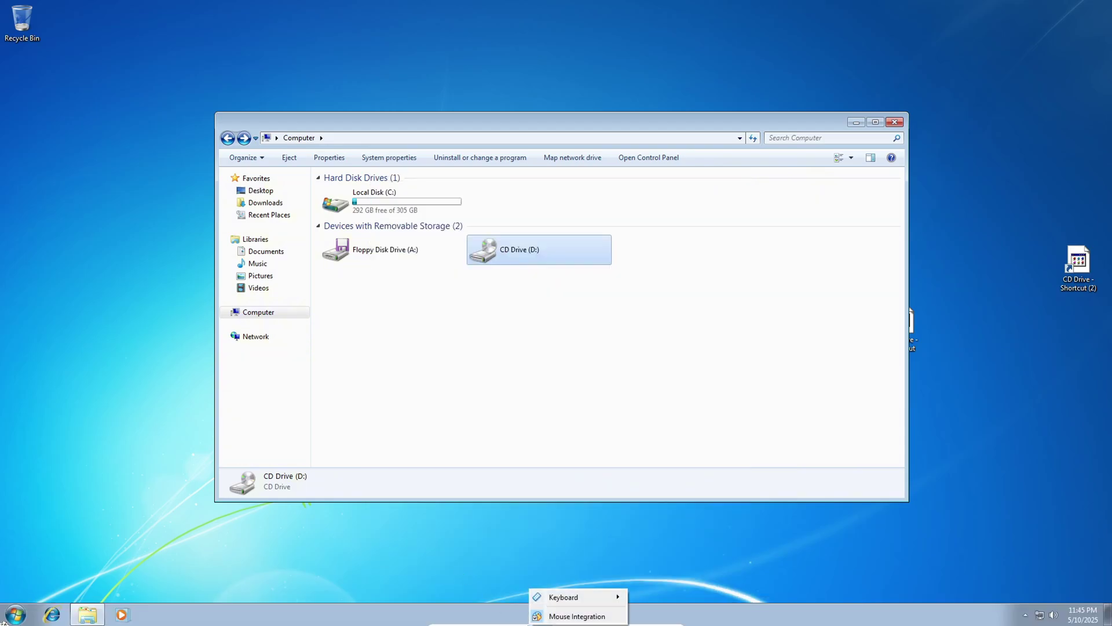
# Step: Open the VM's Storage settings and browse for a disc file for the optical drive
pyautogui.moveTo(484, 619)
pyautogui.click(496, 502)
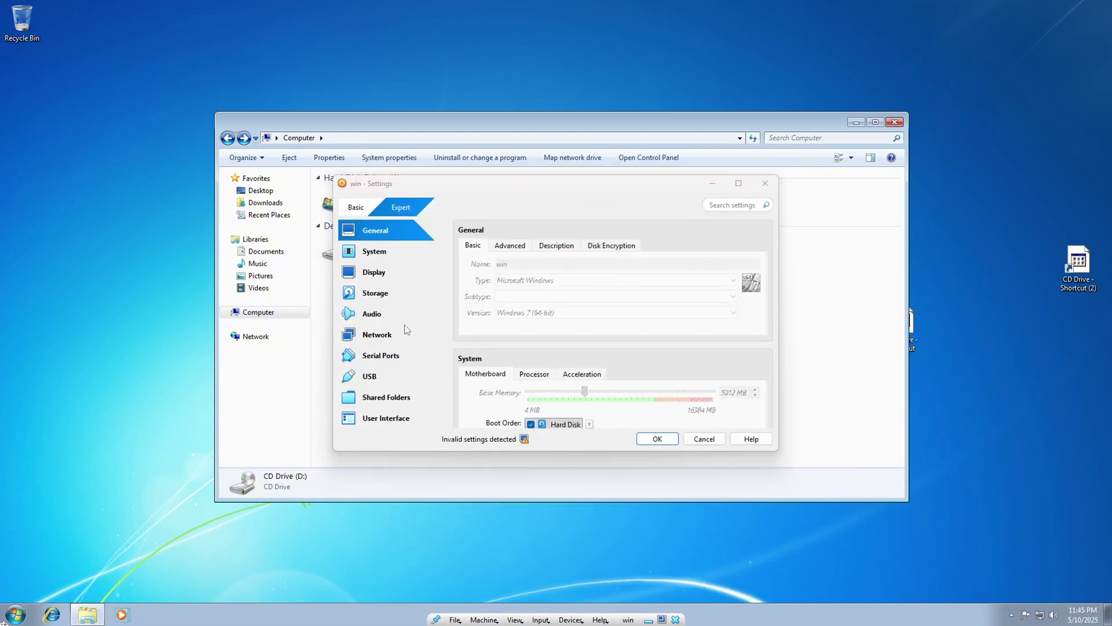
pyautogui.click(400, 292)
pyautogui.click(572, 303)
pyautogui.click(571, 314)
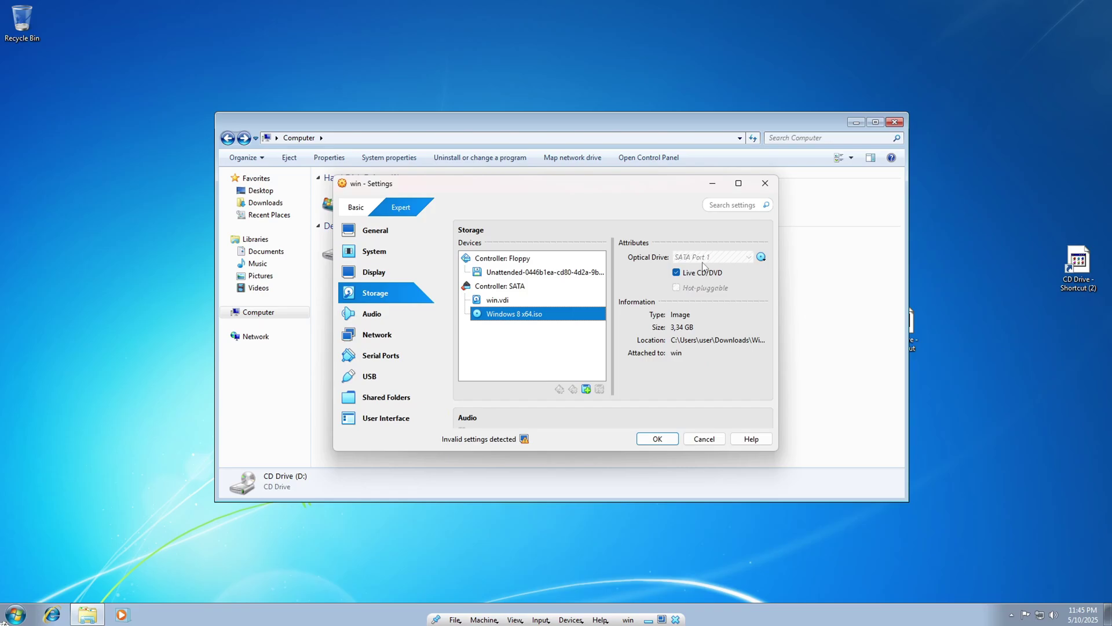
pyautogui.click(762, 257)
pyautogui.click(793, 285)
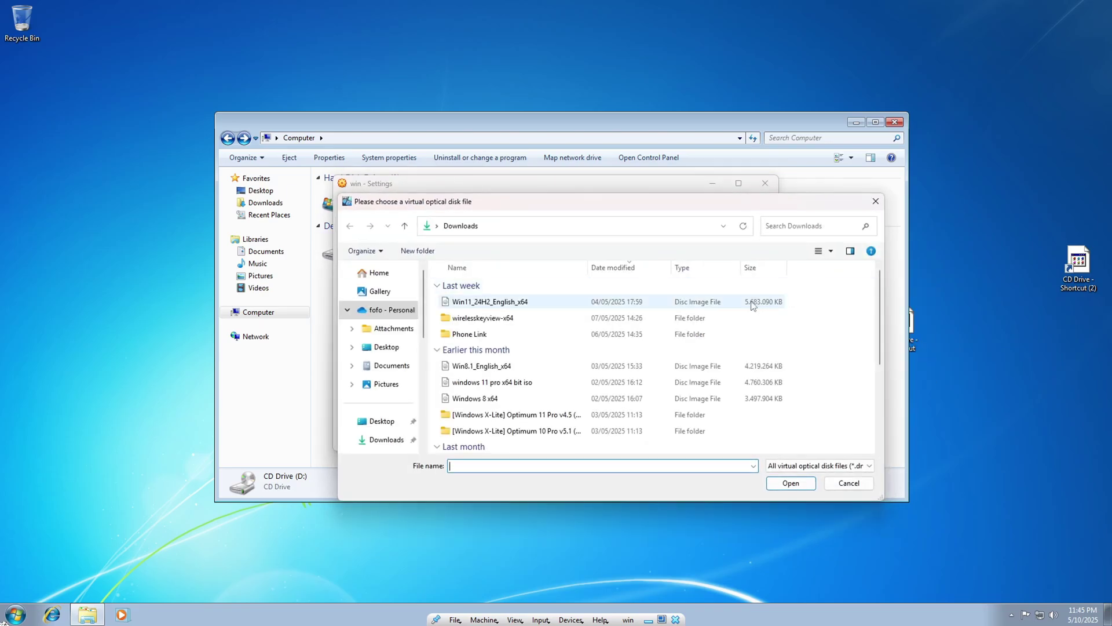
# Step: Mount D:\windows\Windows 8 x64.iso in the optical drive and save the settings
pyautogui.scroll(-5, 377, 423)
pyautogui.click(384, 399)
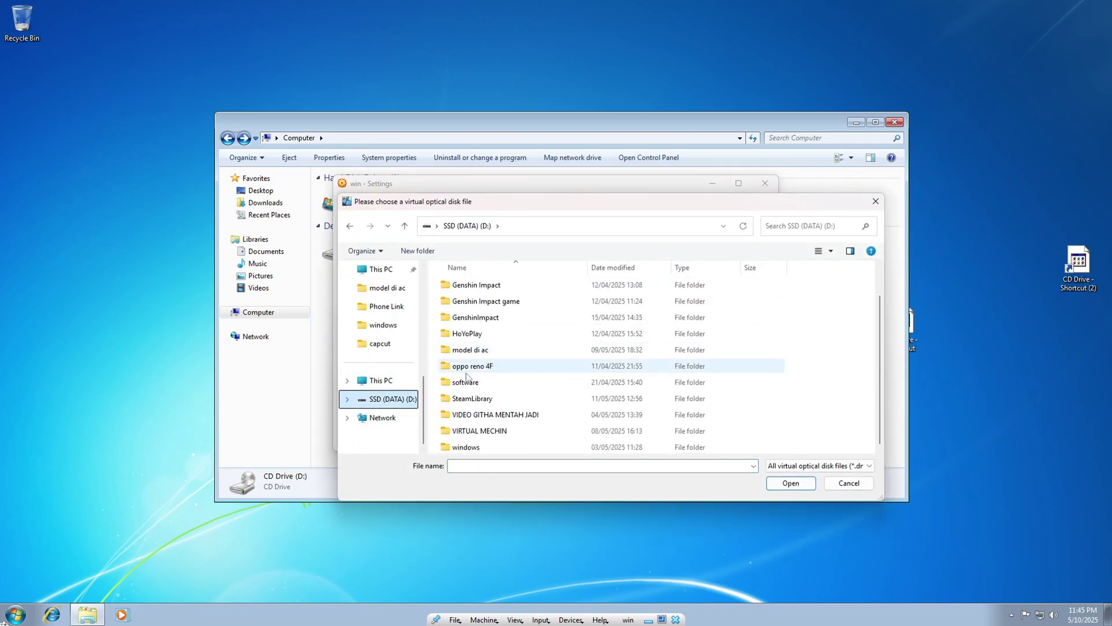
pyautogui.scroll(-1, 493, 384)
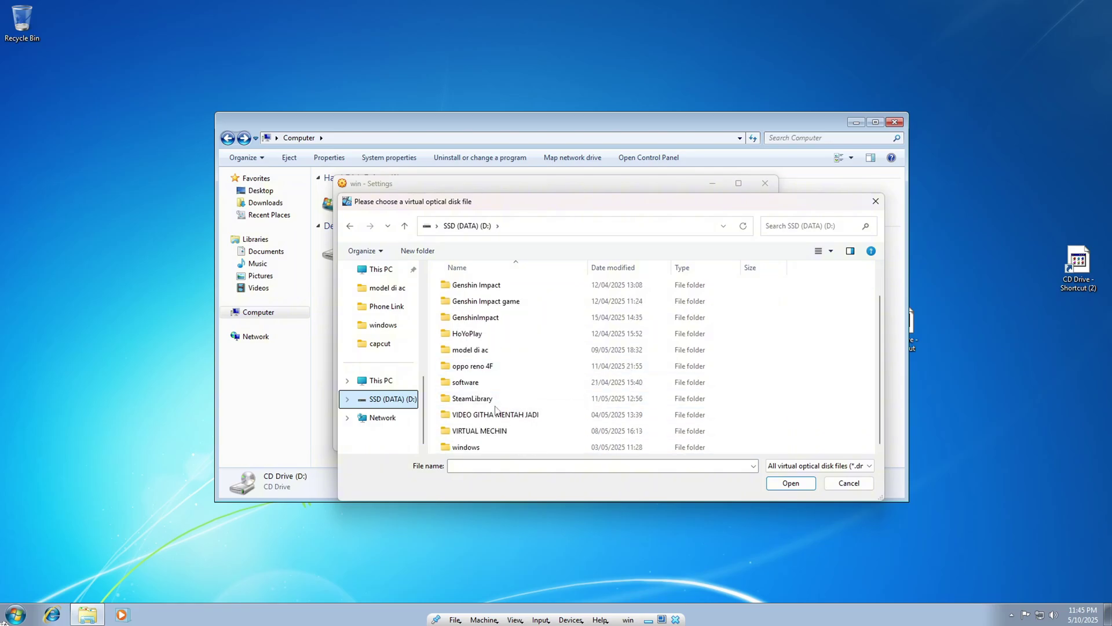
pyautogui.doubleClick(490, 447)
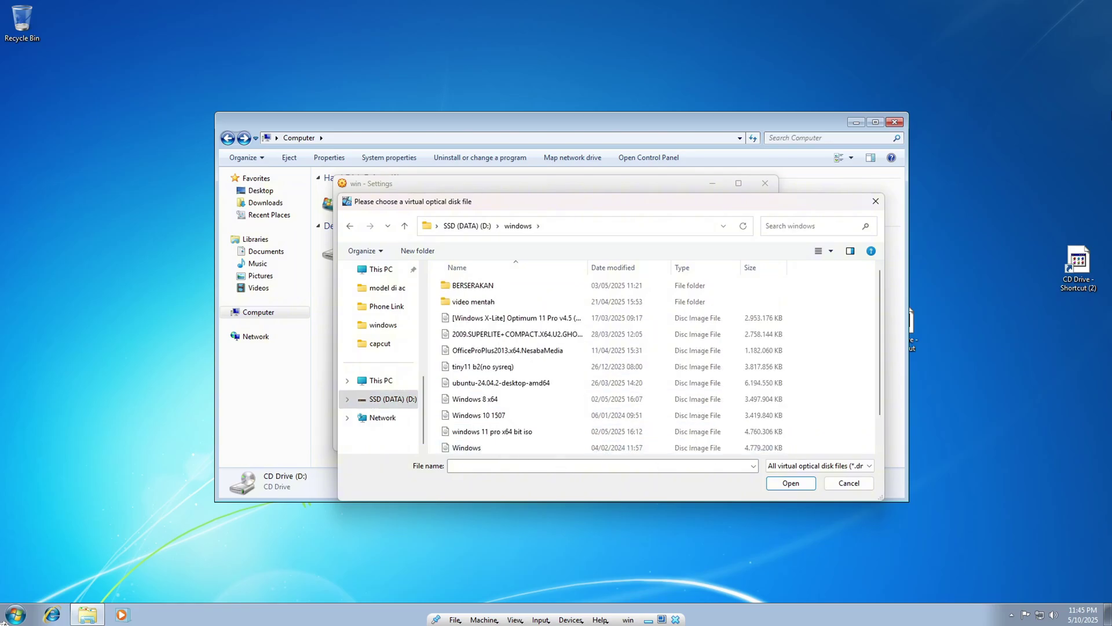
pyautogui.click(500, 398)
pyautogui.click(791, 482)
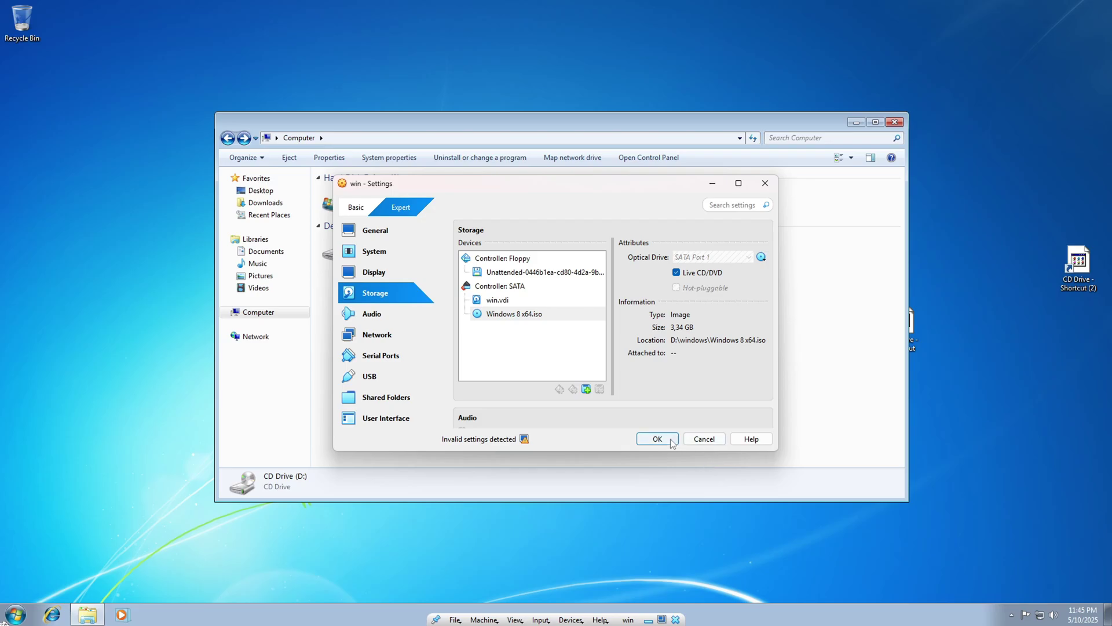
pyautogui.click(657, 439)
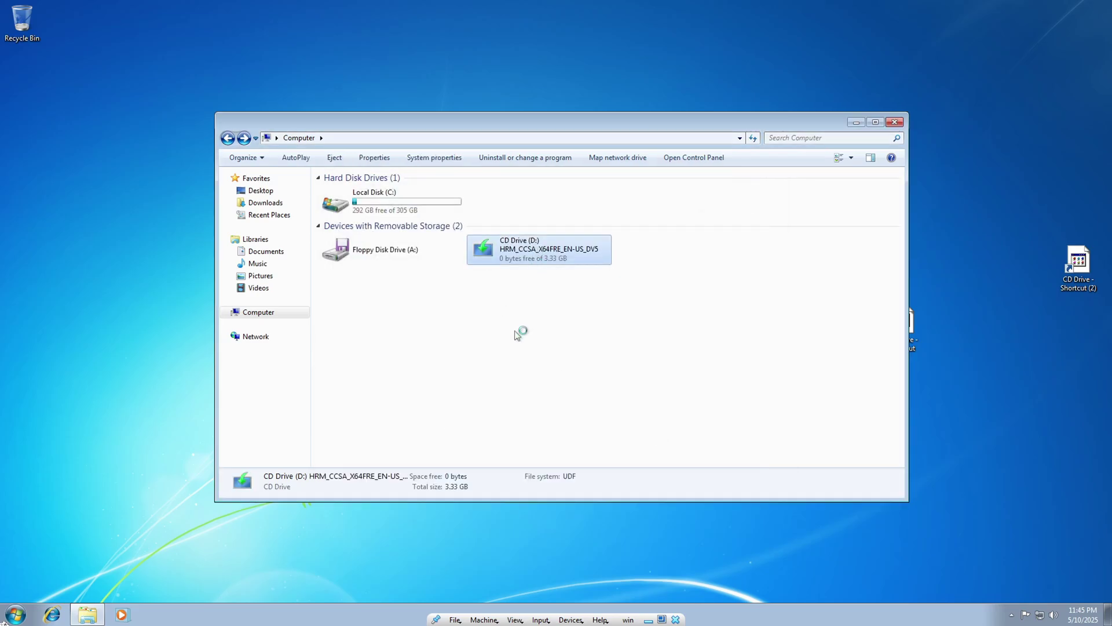
# Step: Run the Windows 8 disc from CD Drive (D:), approving the UAC prompt
pyautogui.doubleClick(538, 258)
pyautogui.click(601, 338)
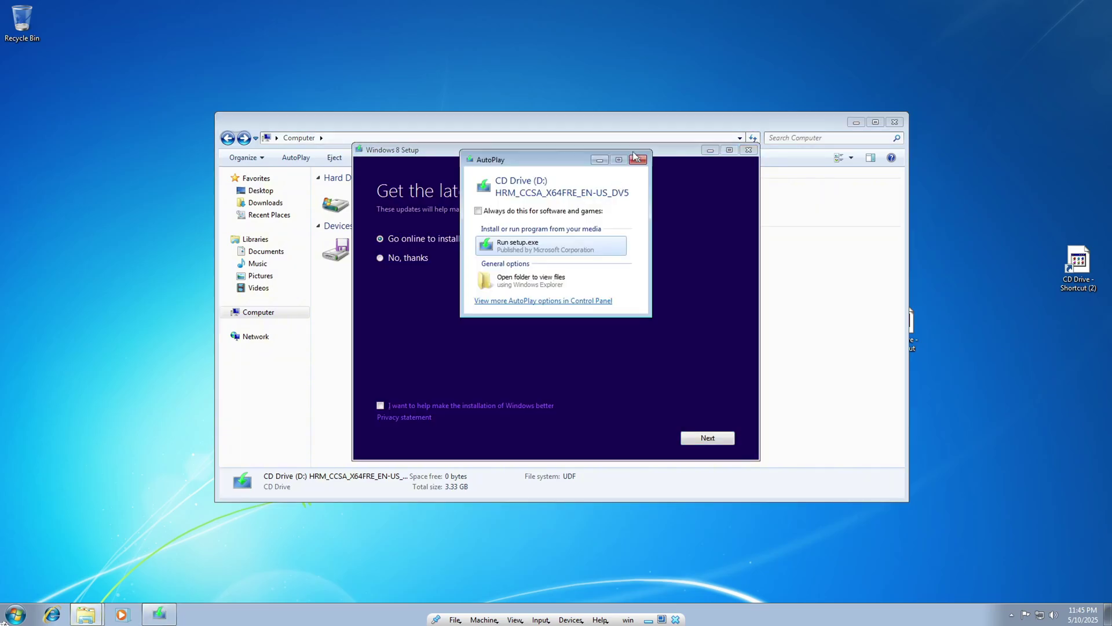
# Step: Launch Windows 8 Setup and skip downloading the latest updates
pyautogui.click(573, 247)
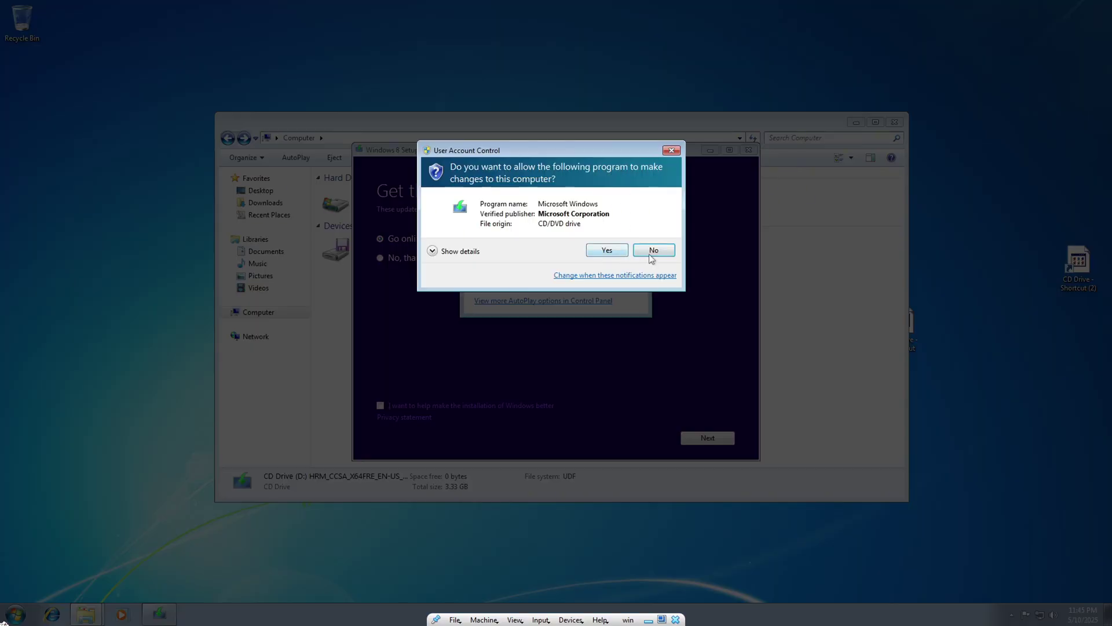
pyautogui.click(651, 259)
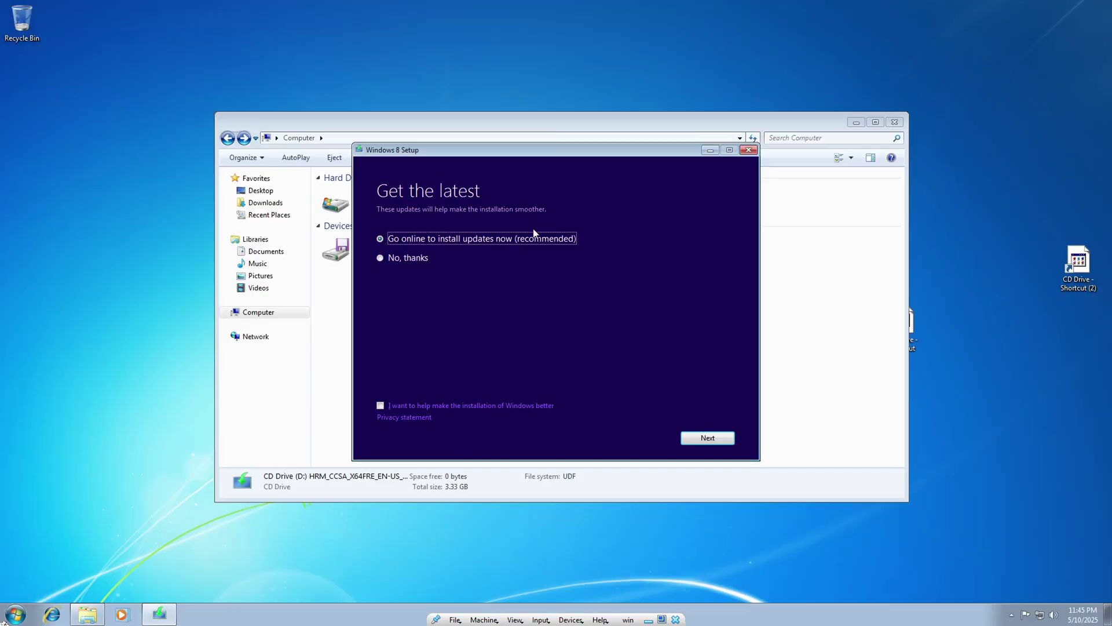
pyautogui.click(418, 259)
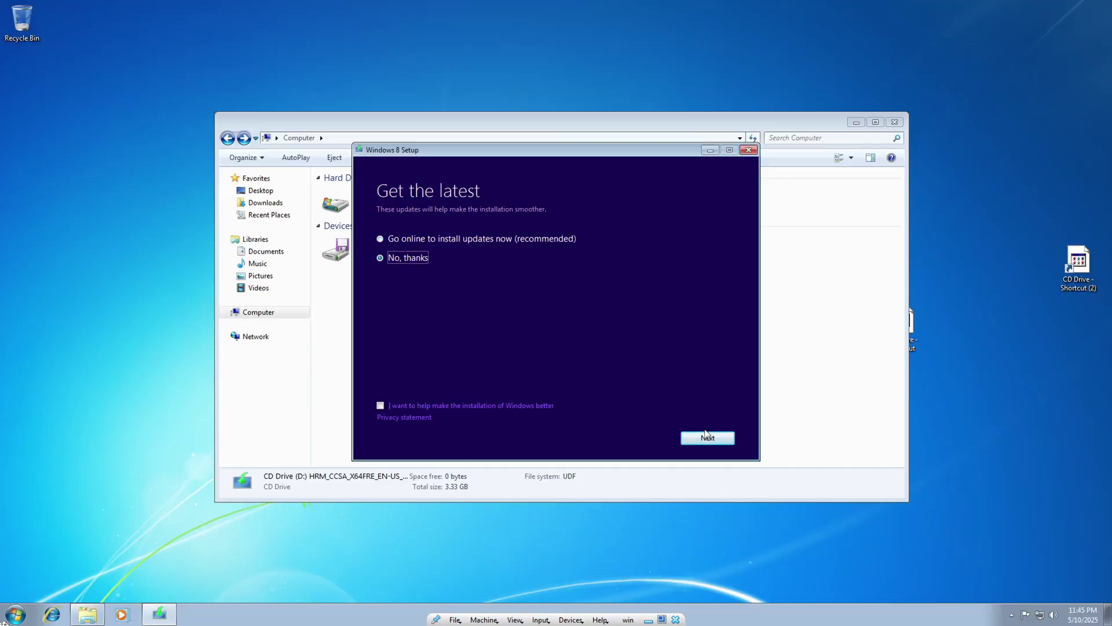
pyautogui.click(706, 436)
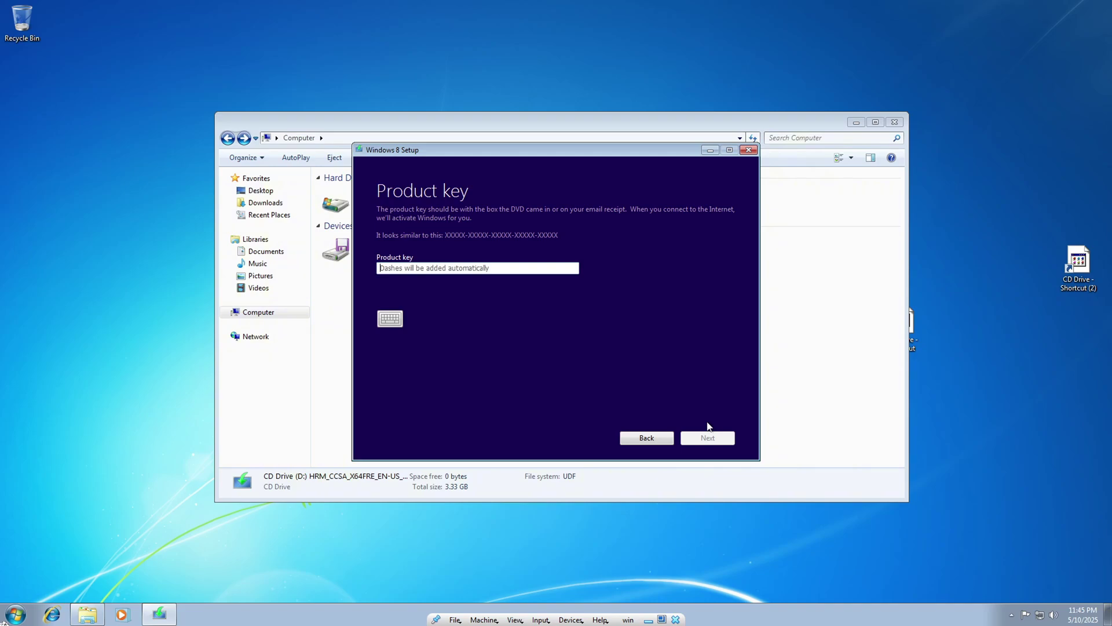
# Step: Enter the 25-character product key and continue to the license terms
pyautogui.press('space')
pyautogui.write('FB4WR')
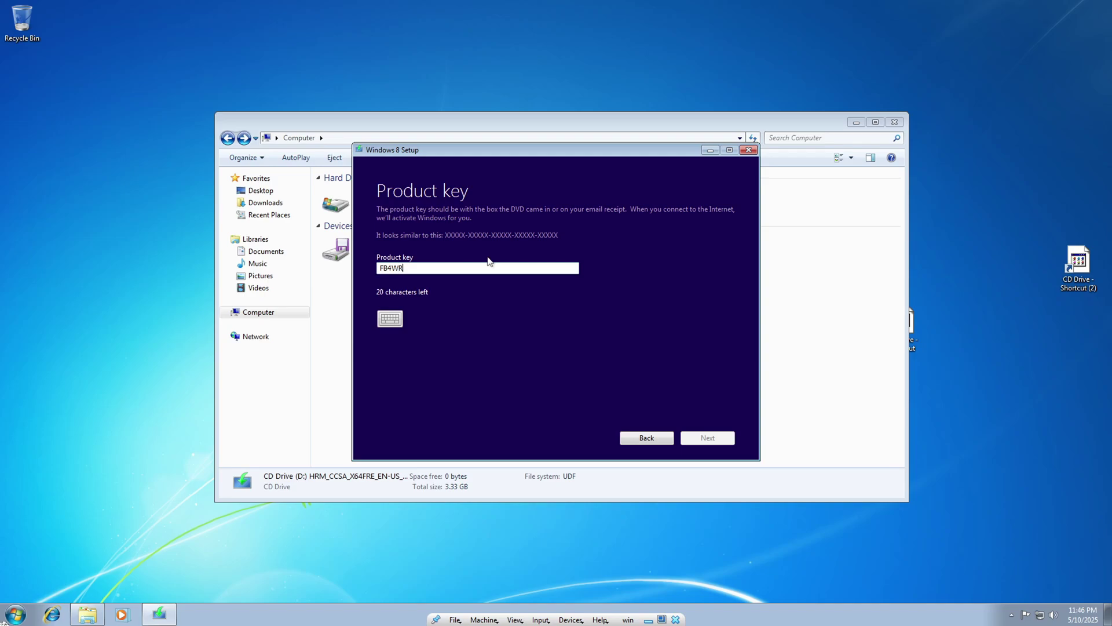
pyautogui.write('-32N')
pyautogui.write('VD-4RW79-X')
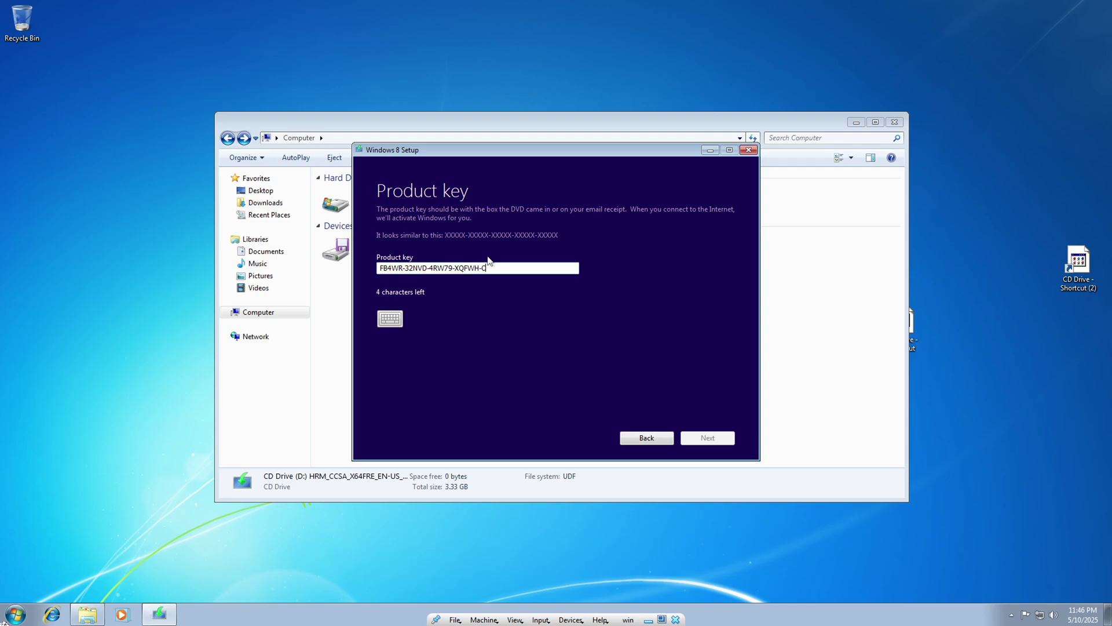
pyautogui.write('QFWHCYQG3')
pyautogui.press('Return')
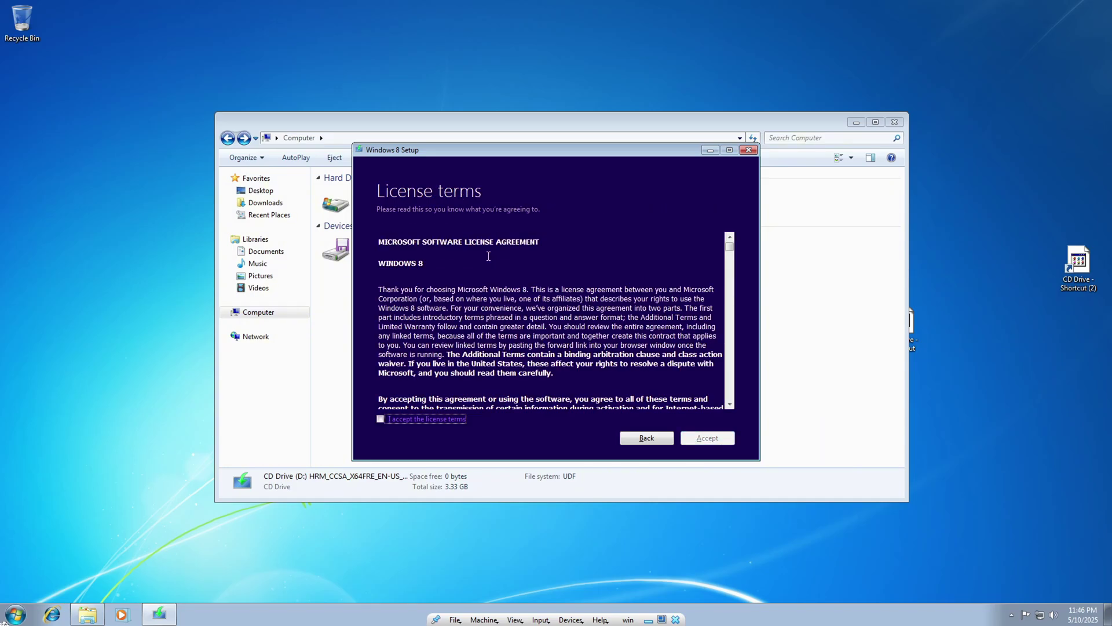
# Step: Accept the Windows 8 license terms and choose 'Keep personal files only'
pyautogui.click(392, 419)
pyautogui.click(706, 439)
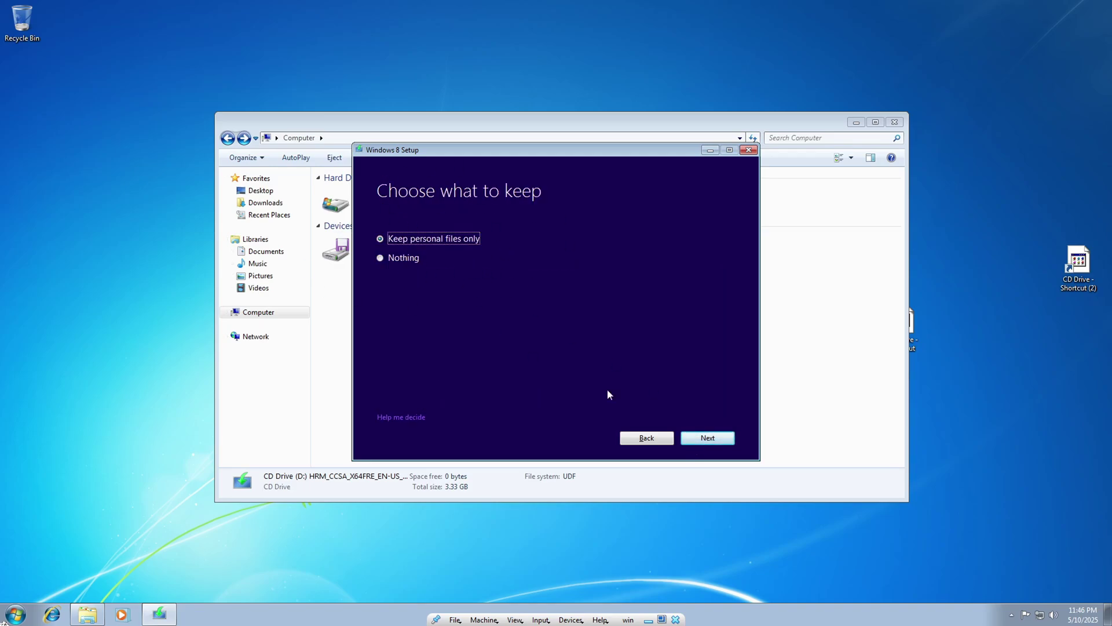
pyautogui.click(717, 438)
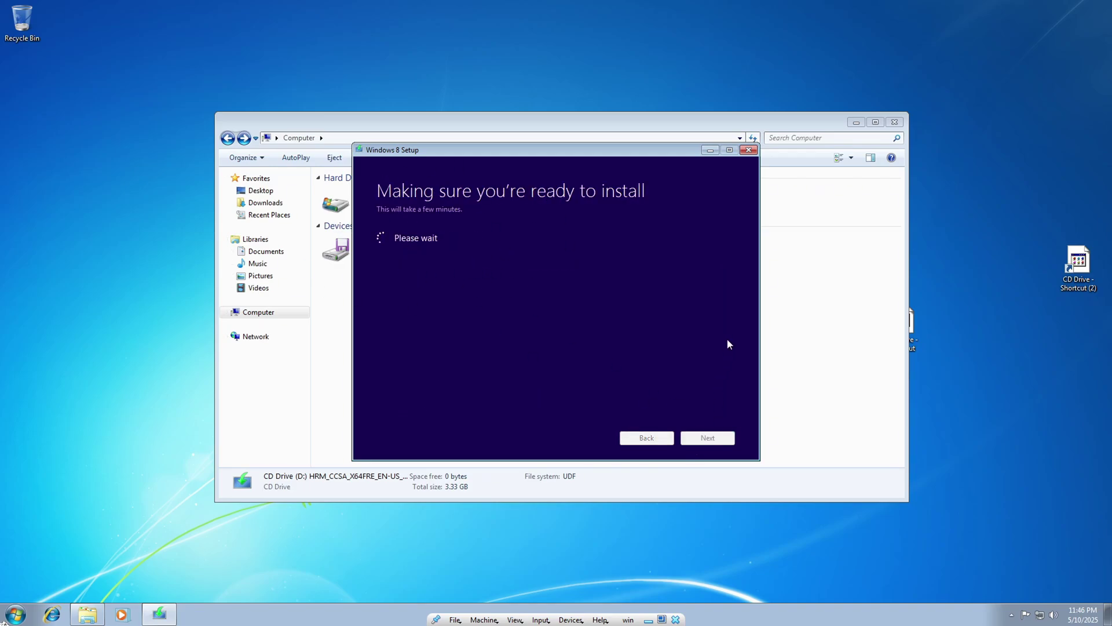
# Step: Close Explorer and delete both CD Drive shortcuts from the desktop
pyautogui.click(895, 122)
pyautogui.moveTo(865, 150); pyautogui.dragTo(1104, 461)
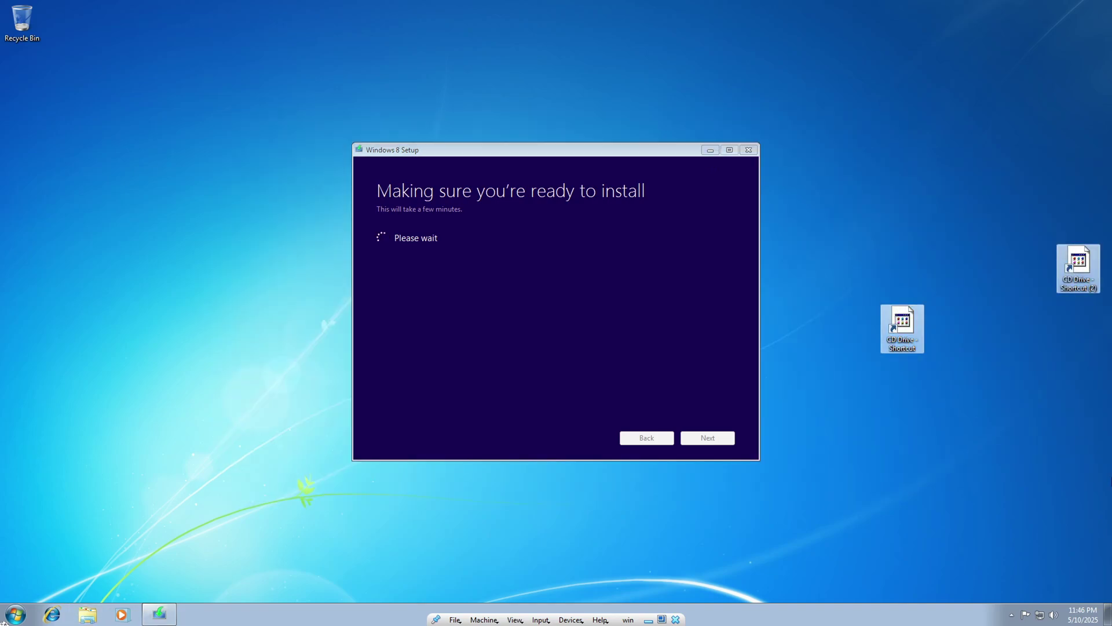
pyautogui.press('Delete')
pyautogui.click(613, 315)
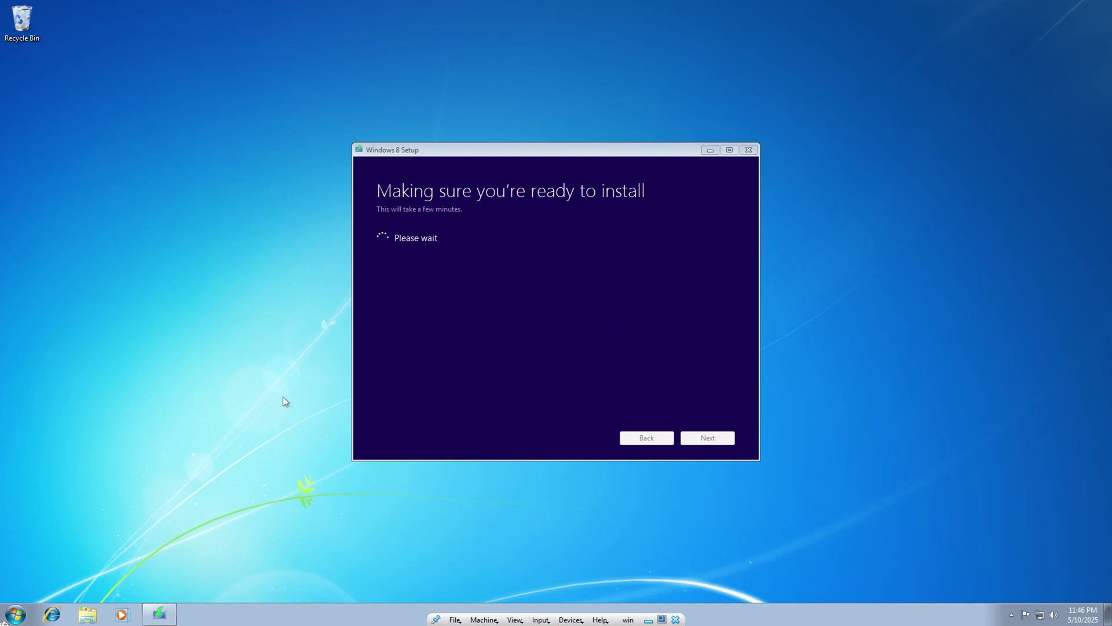
# Step: Add the Calendar gadget at the top right and the Picture Puzzle gadget to the desktop
pyautogui.rightClick(42, 46)
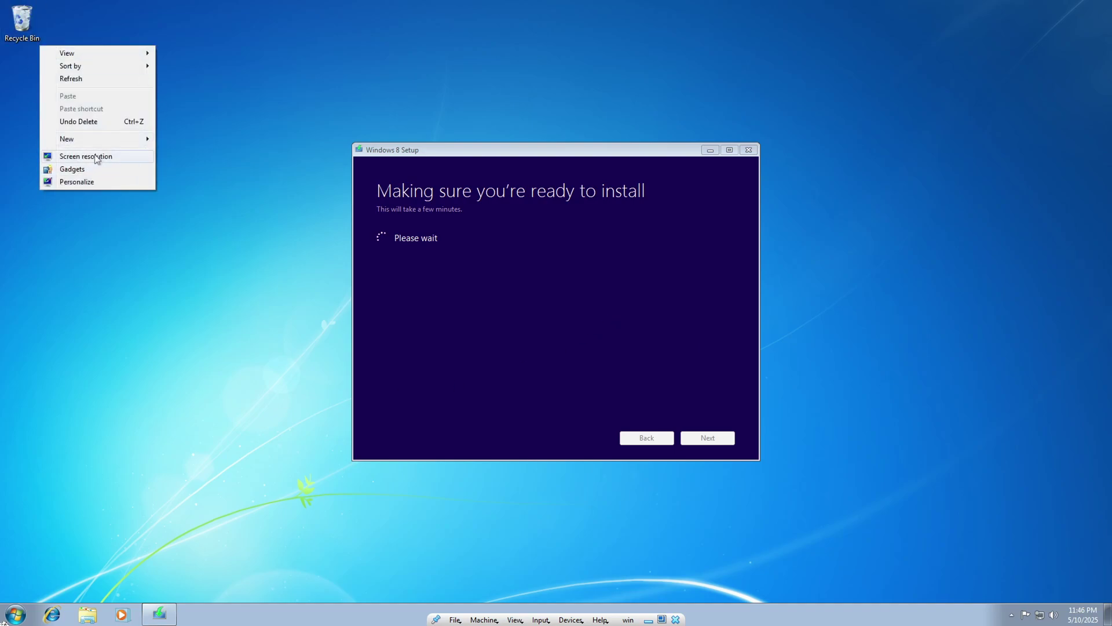
pyautogui.click(72, 168)
pyautogui.moveTo(405, 255); pyautogui.dragTo(1050, 94)
pyautogui.doubleClick(706, 253)
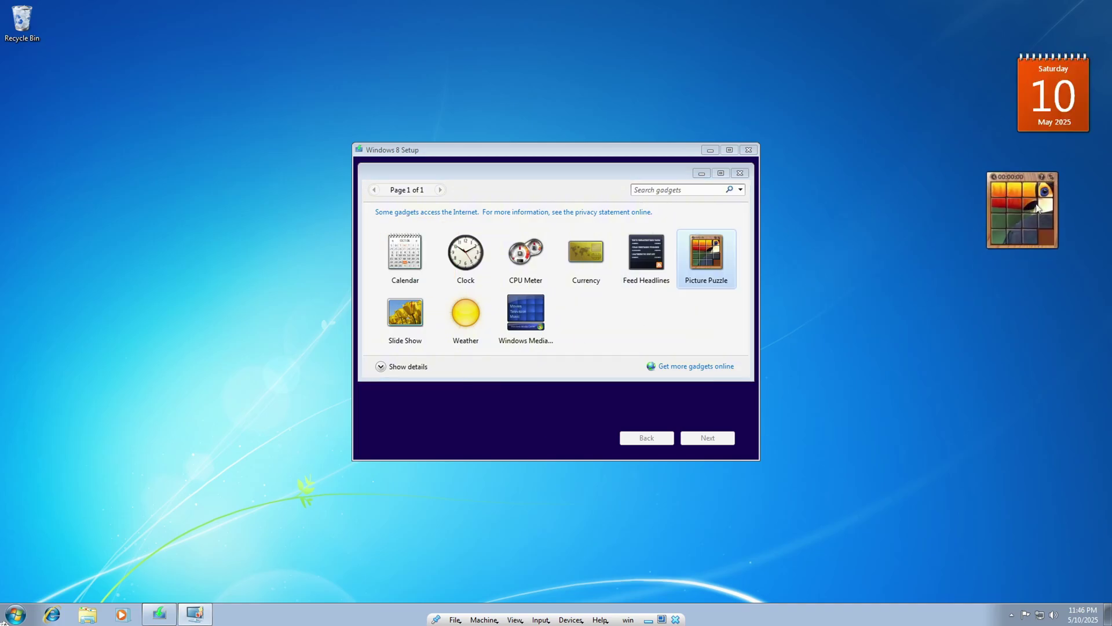
pyautogui.click(740, 173)
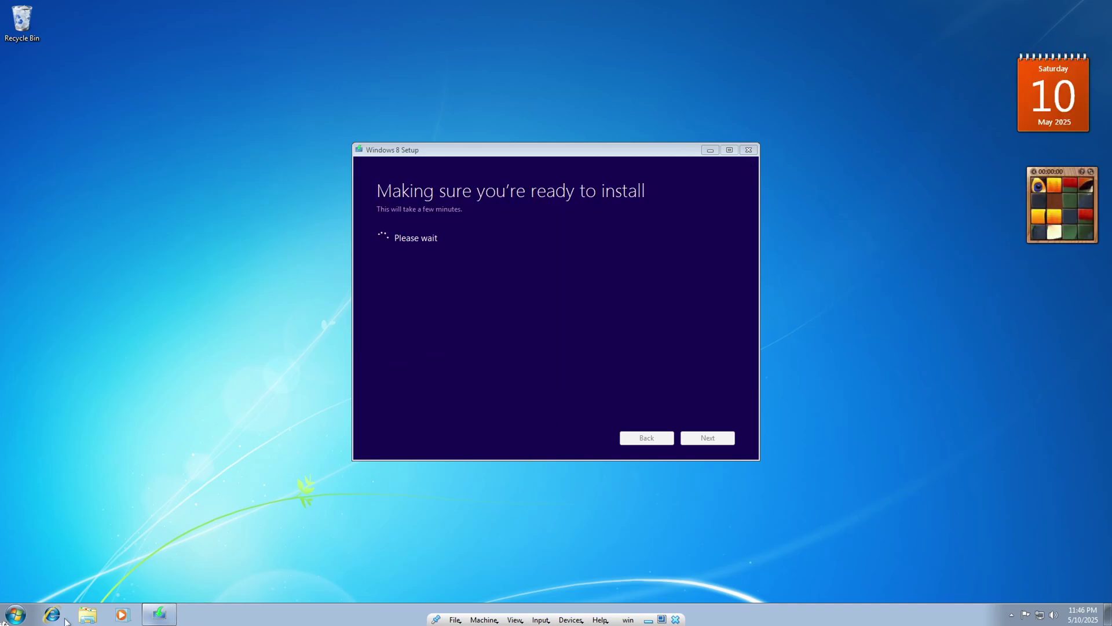
# Step: Launch Chess Titans from Games, move the setup window right, and dismiss the Direct3D error
pyautogui.click(2, 622)
pyautogui.click(168, 458)
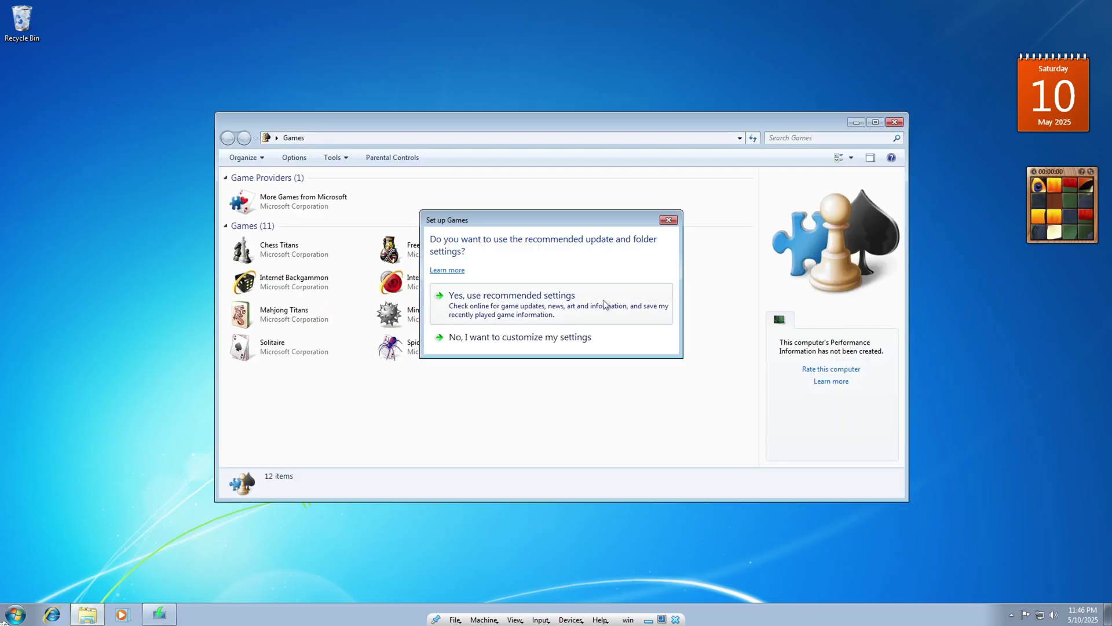
pyautogui.click(605, 302)
pyautogui.click(341, 256)
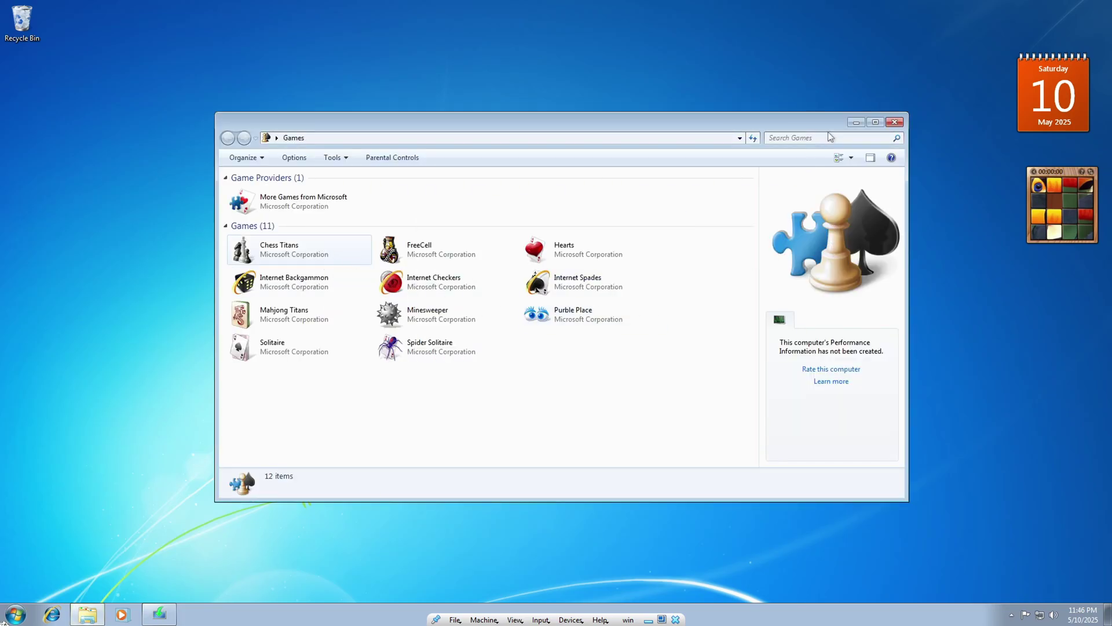
pyautogui.click(857, 122)
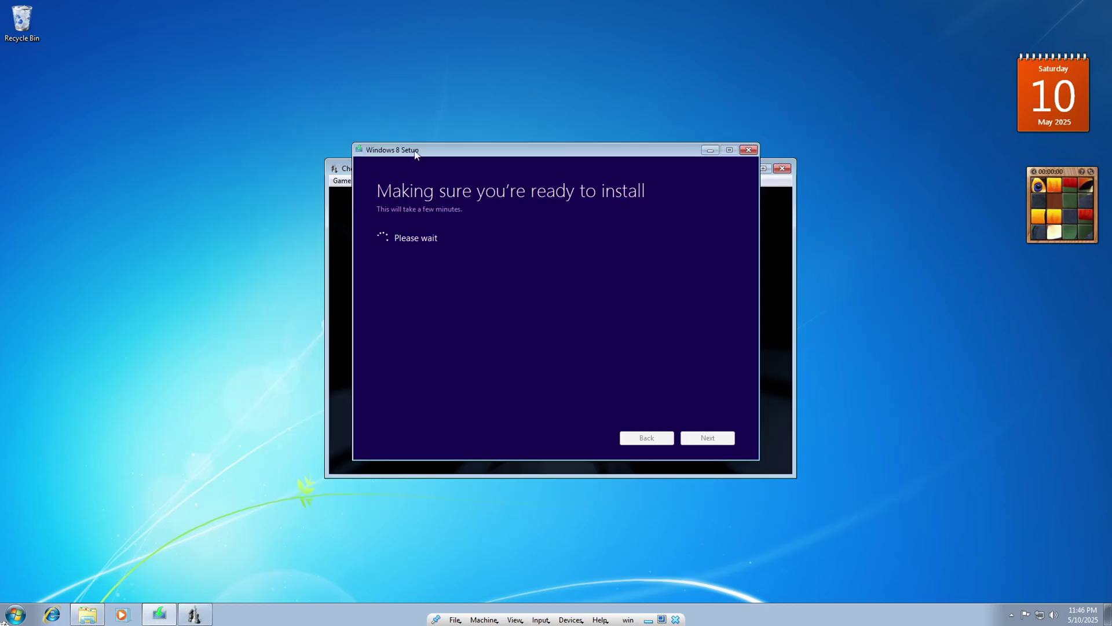
pyautogui.moveTo(415, 154); pyautogui.dragTo(792, 149)
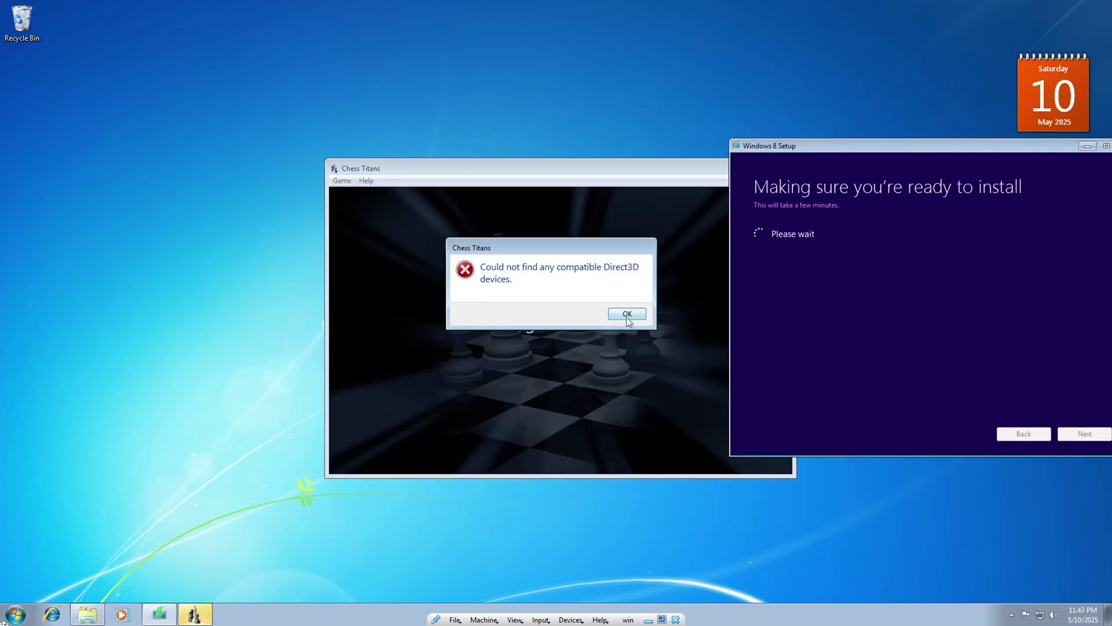
pyautogui.click(627, 316)
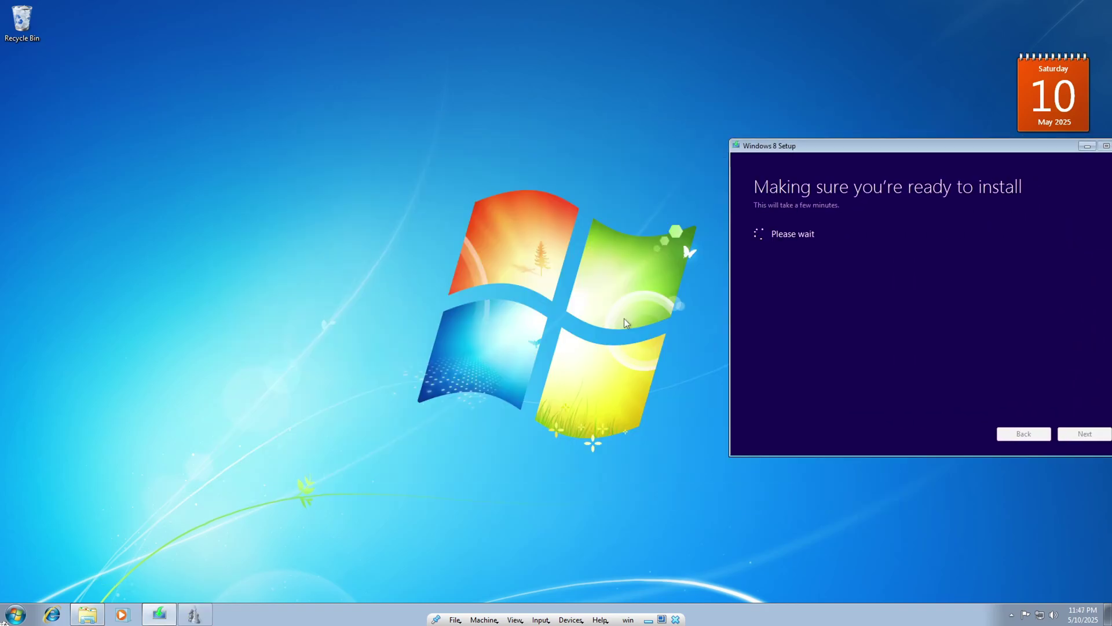
pyautogui.click(50, 615)
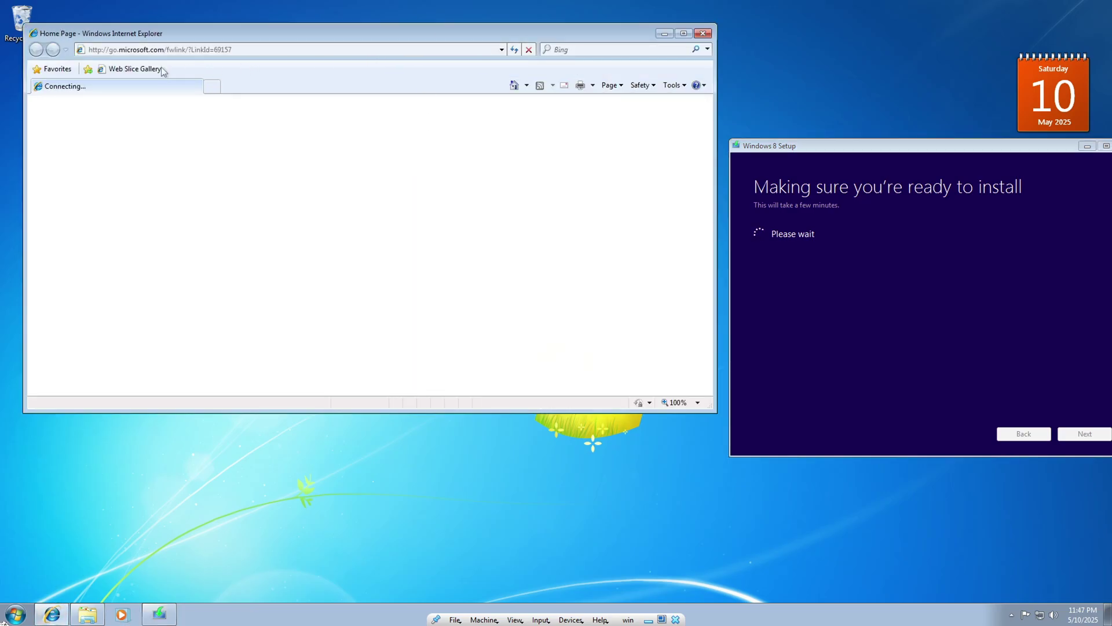
# Step: Dismiss Internet Explorer's first-run setup and go to google.com
pyautogui.click(215, 87)
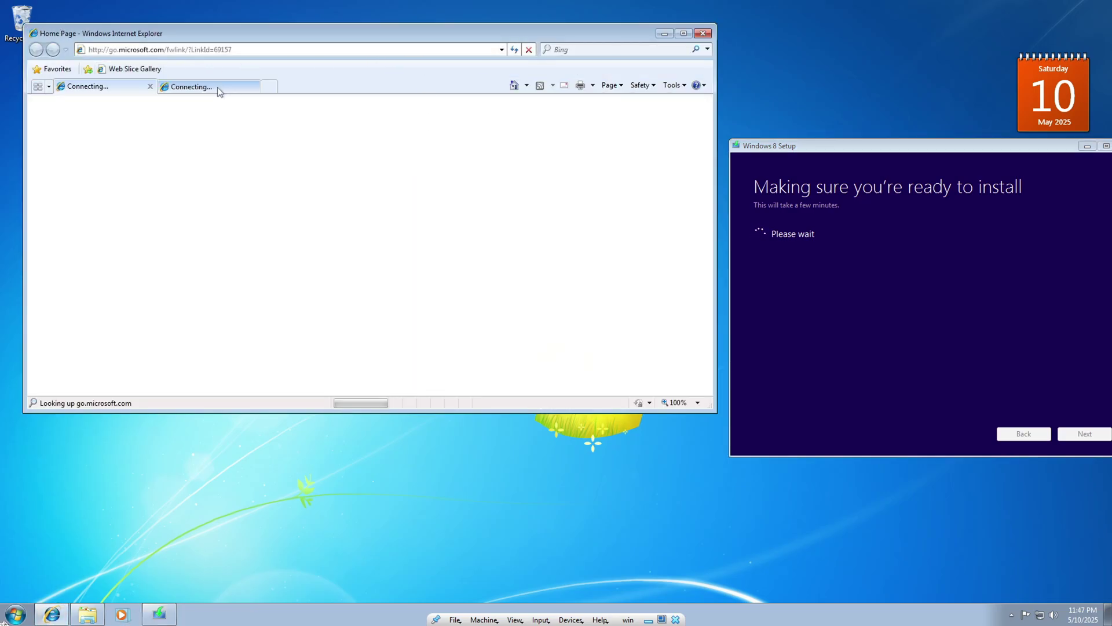
pyautogui.click(532, 129)
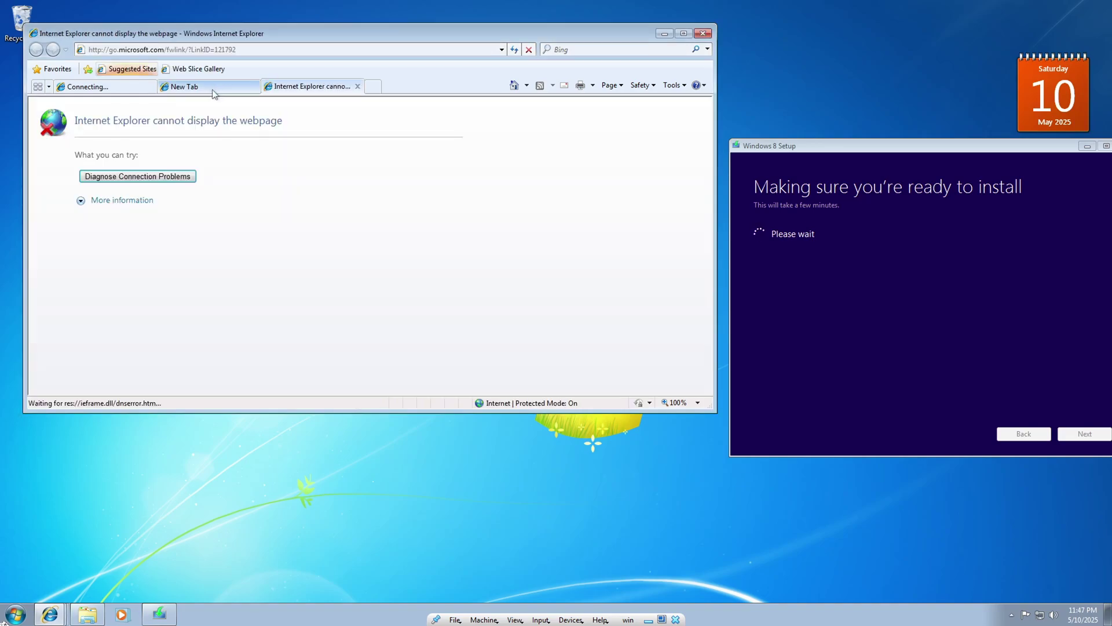
pyautogui.click(269, 51)
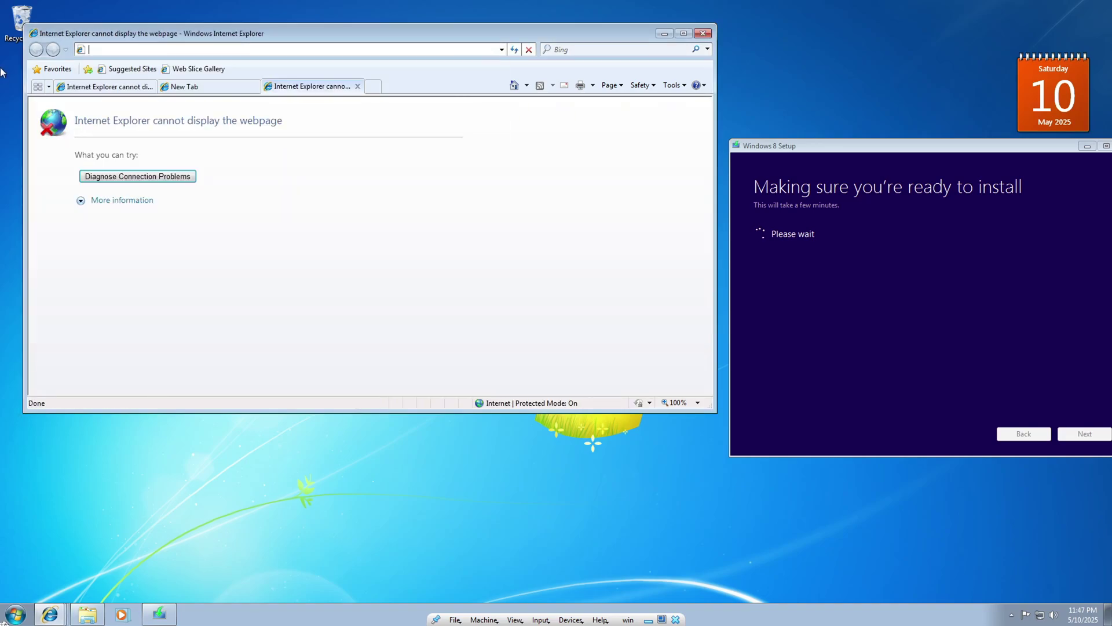
pyautogui.write('google')
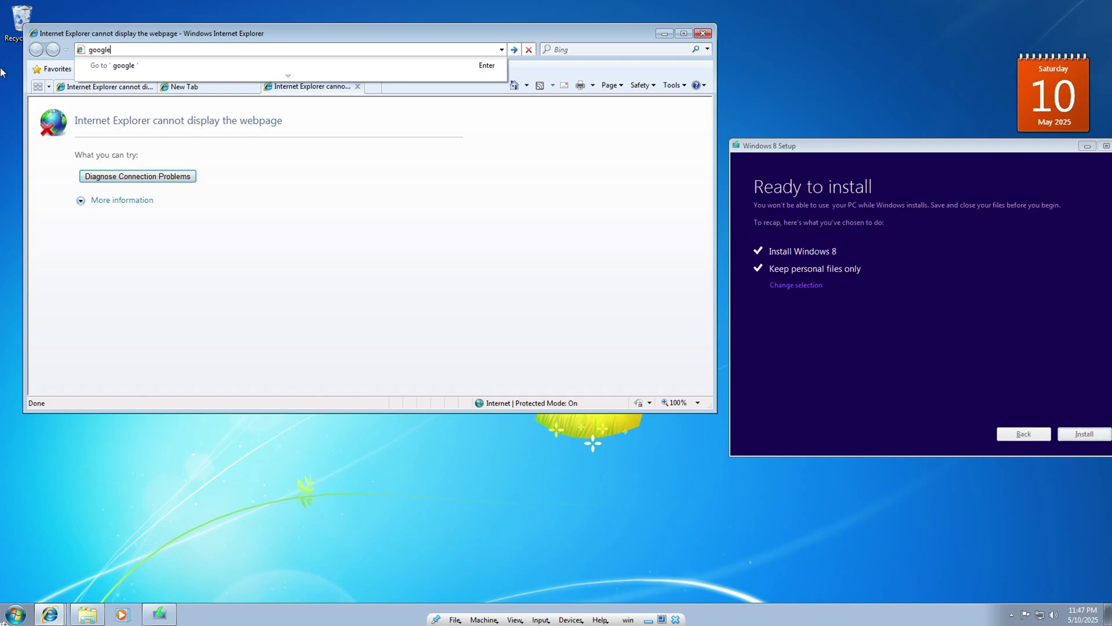
pyautogui.write('.com')
pyautogui.press('Return')
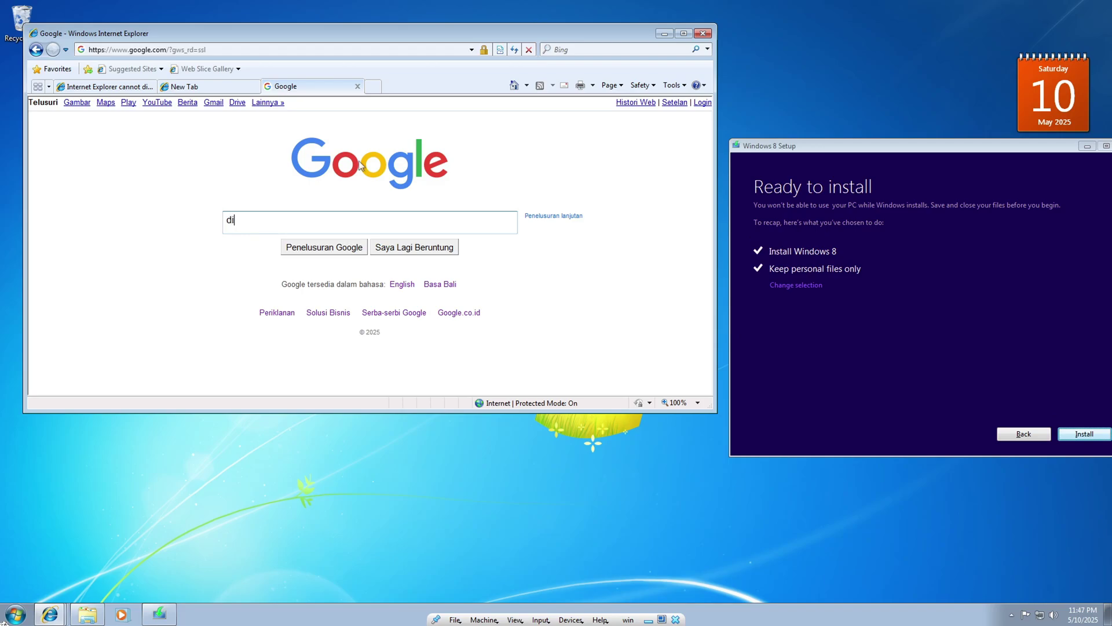
# Step: Search Google for 'direct x', then start the Windows 8 installation
pyautogui.write('rent')
pyautogui.press('Return')
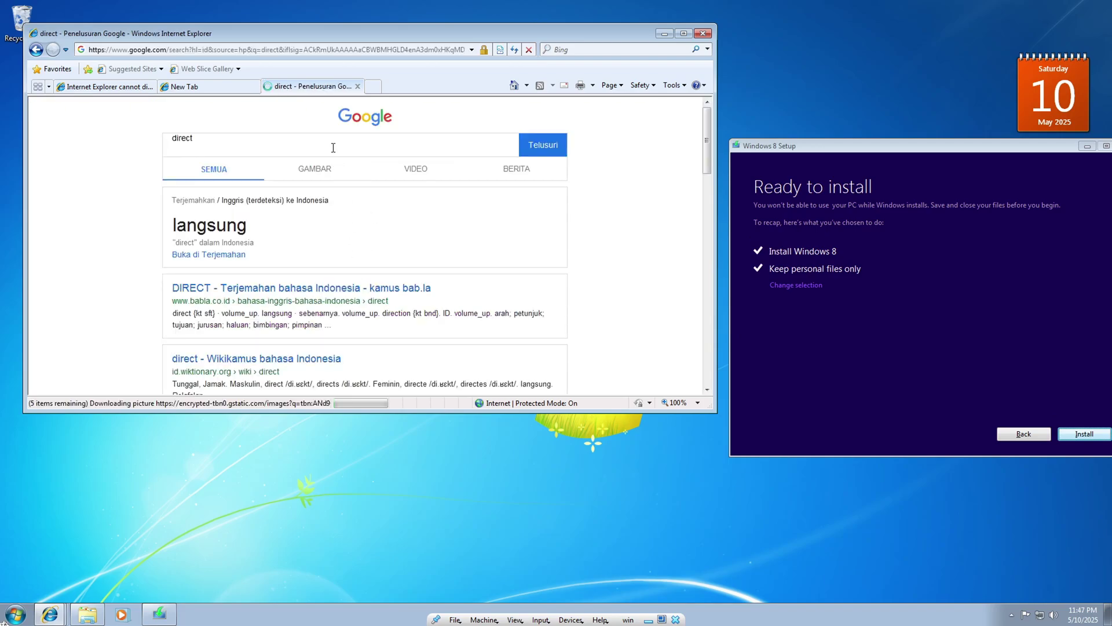
pyautogui.write('x')
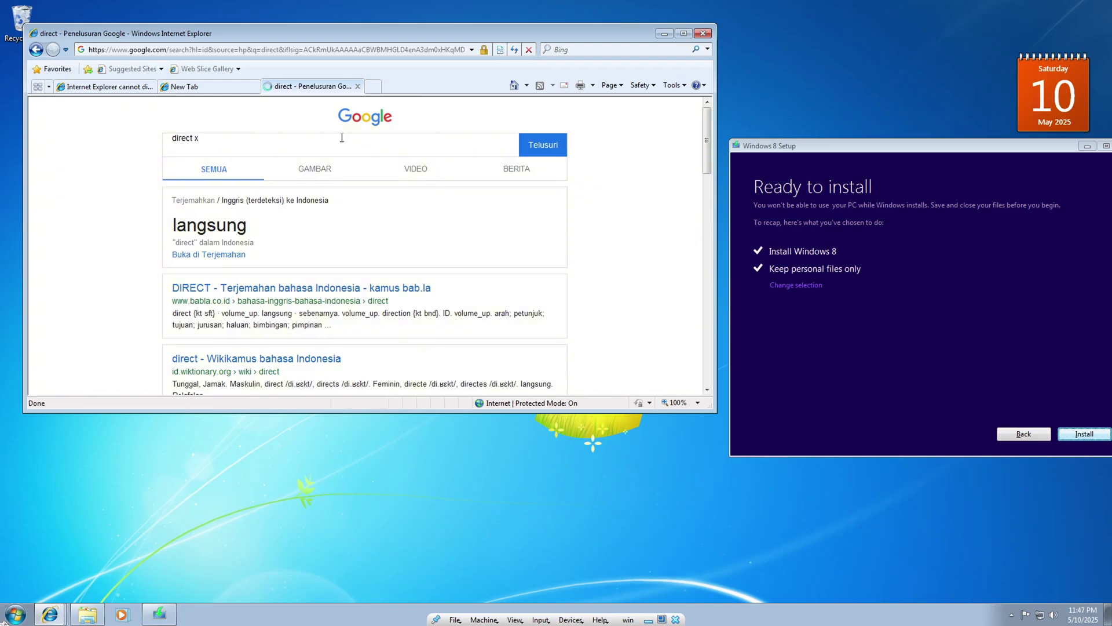
pyautogui.press('Return')
pyautogui.press('Return')
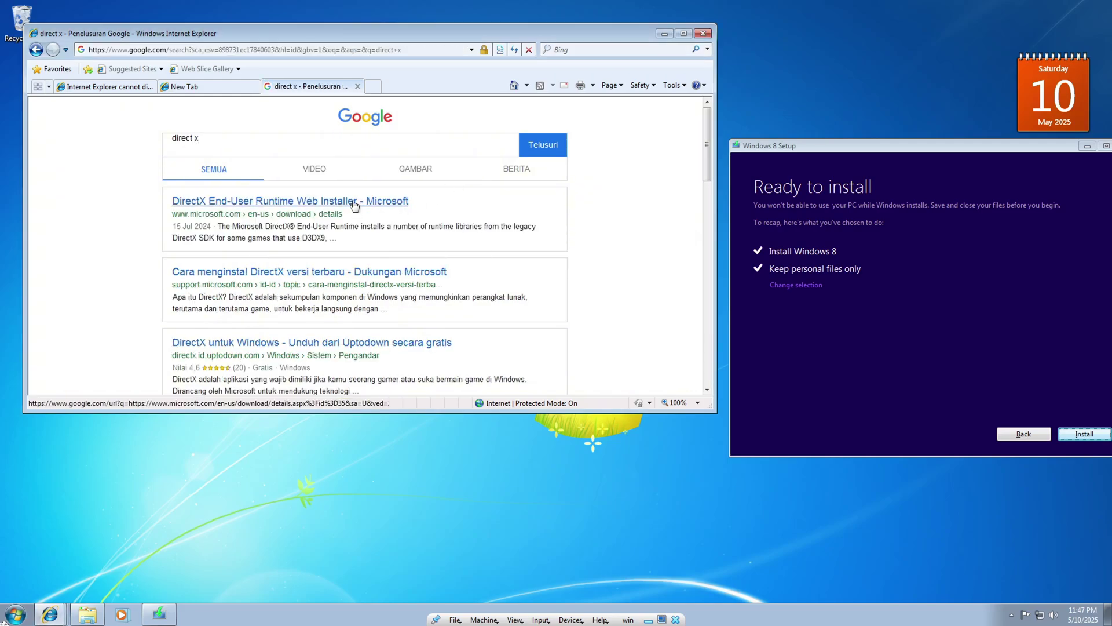
pyautogui.click(1069, 433)
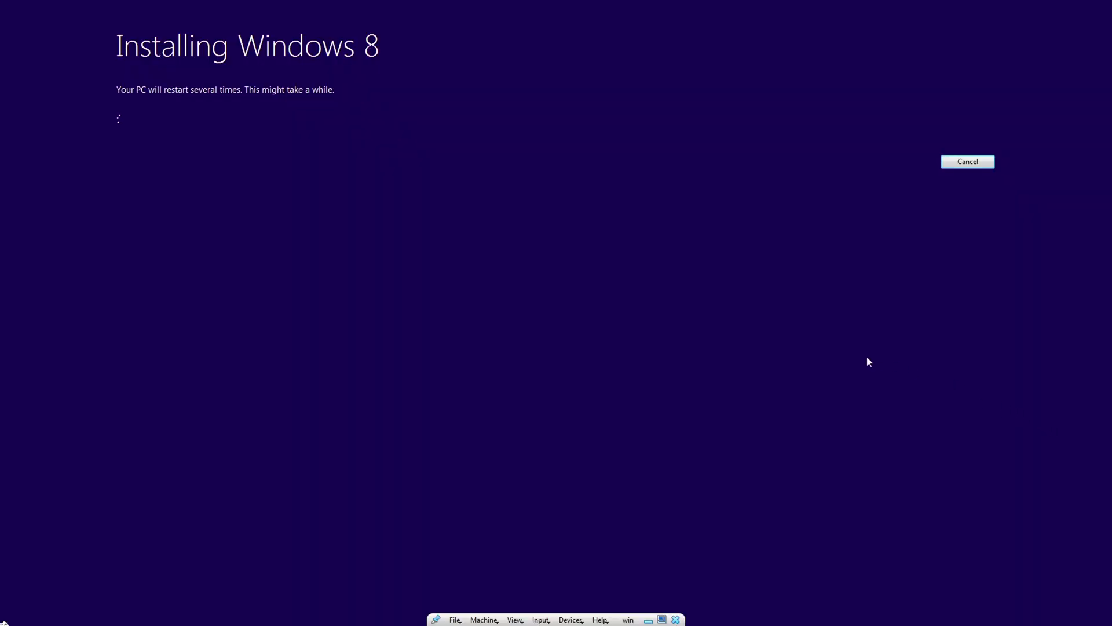
# Step: Open and close the VM's Devices menu, then switch to the host's OBS Studio window
pyautogui.click(571, 620)
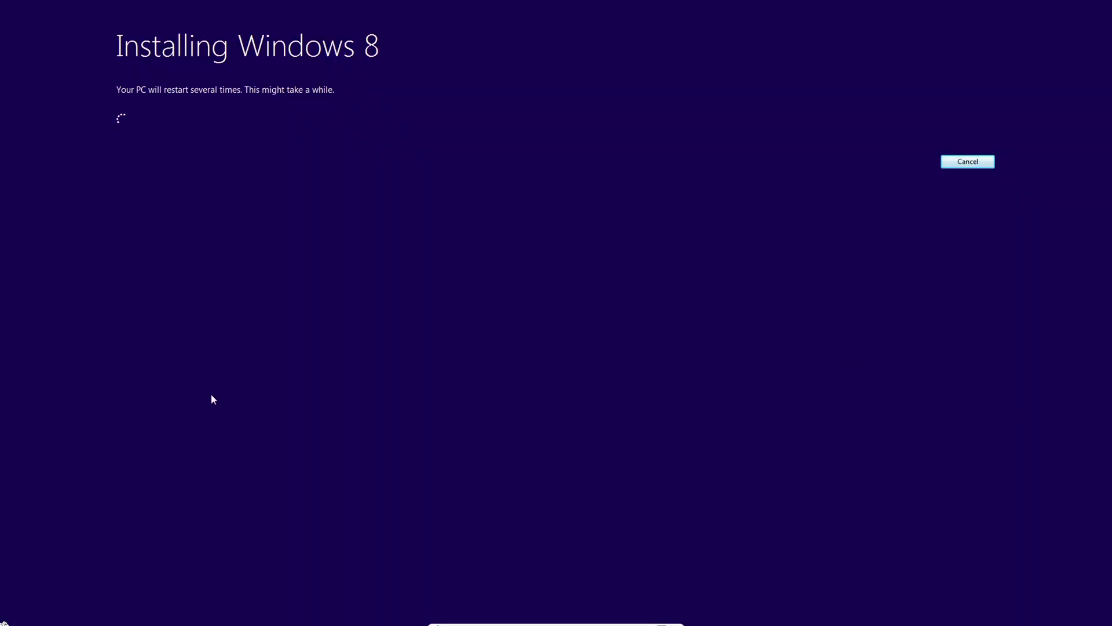
pyautogui.click(387, 447)
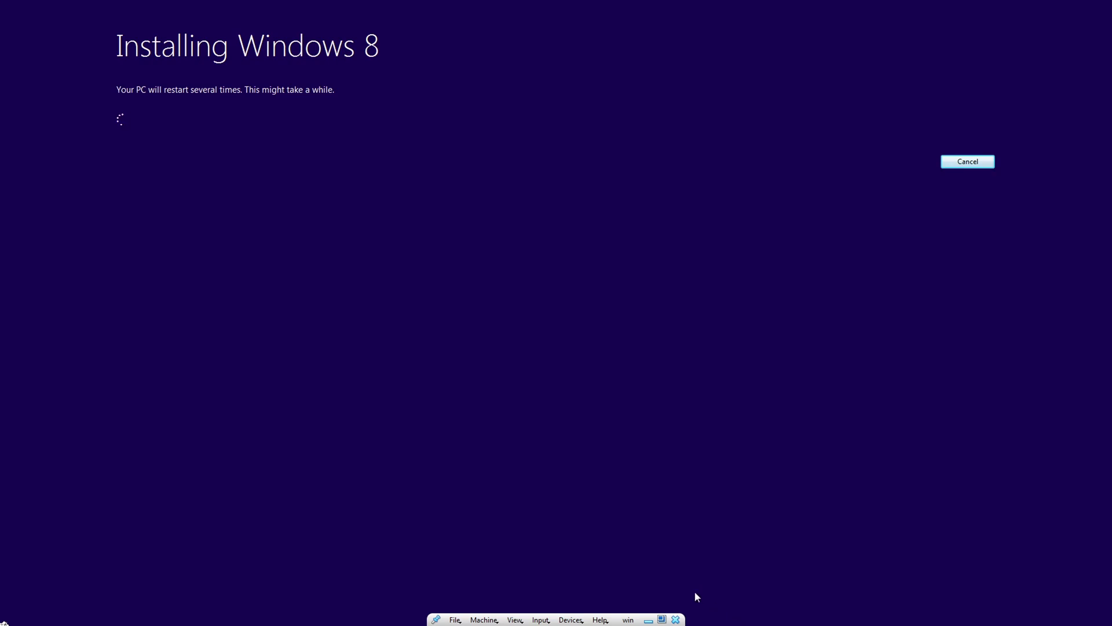
pyautogui.press('super')
pyautogui.click(635, 612)
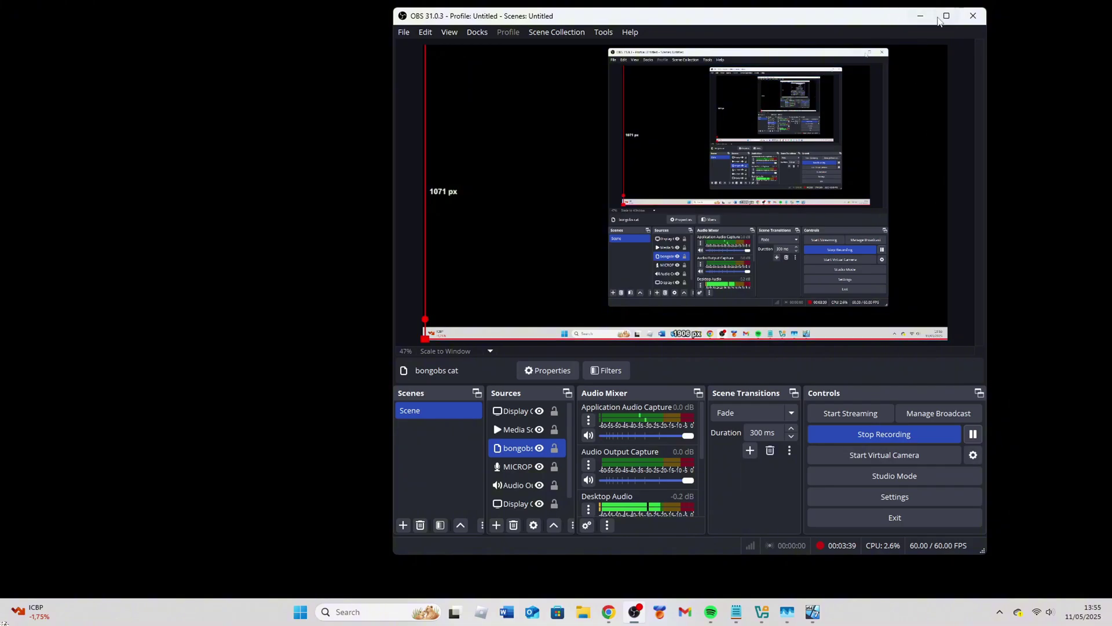
# Step: Minimize OBS Studio to bring back the restarting VM window
pyautogui.click(1020, 352)
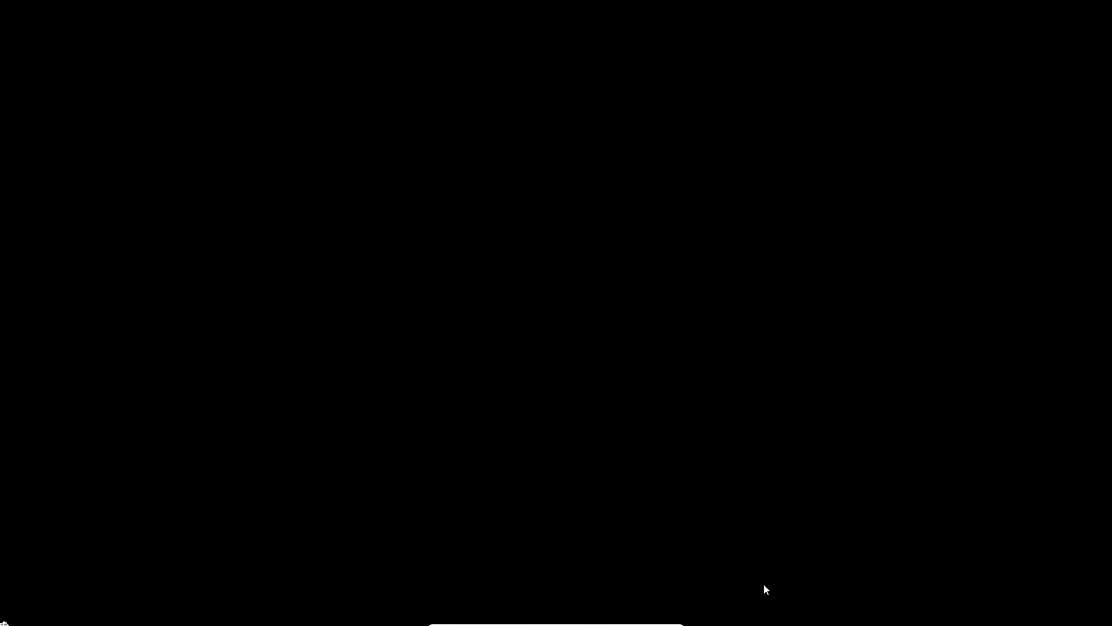
# Step: Hide the OBS Studio window on the host to return to the virtual machine
pyautogui.press('super')
pyautogui.click(635, 612)
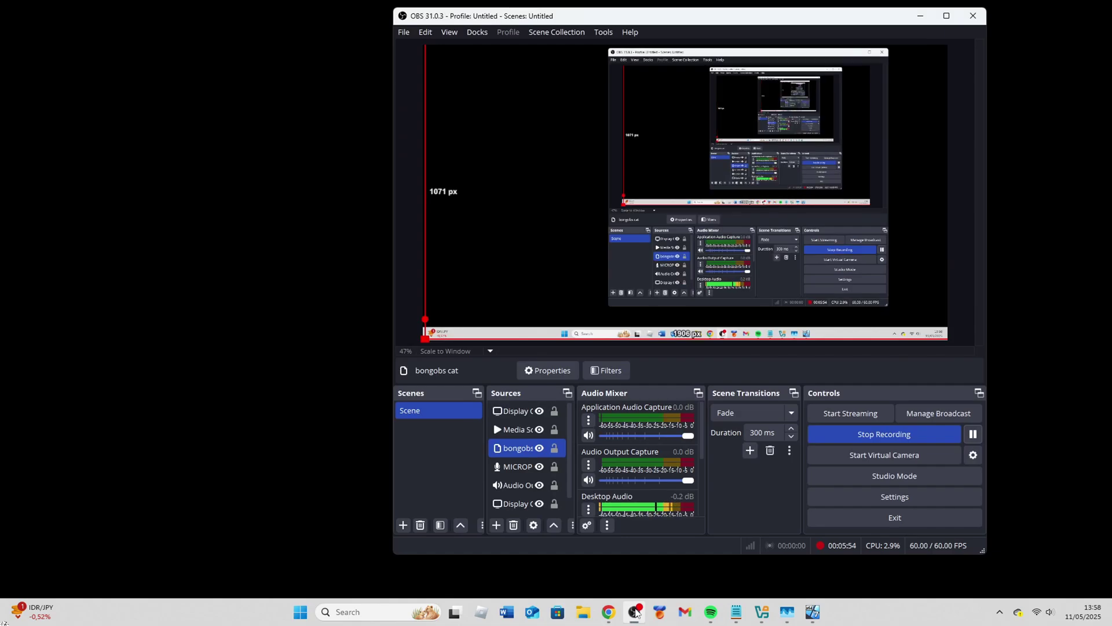
pyautogui.click(920, 16)
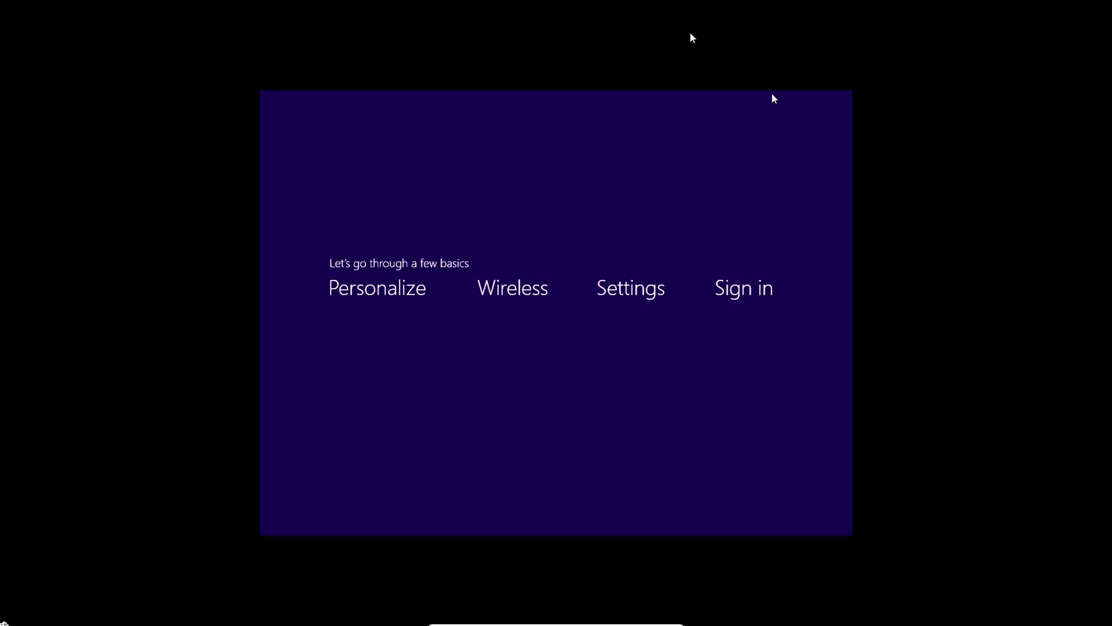
# Step: Choose the gold colour, use express settings, skip the Microsoft account sign-in, and reach the desktop
pyautogui.click(705, 226)
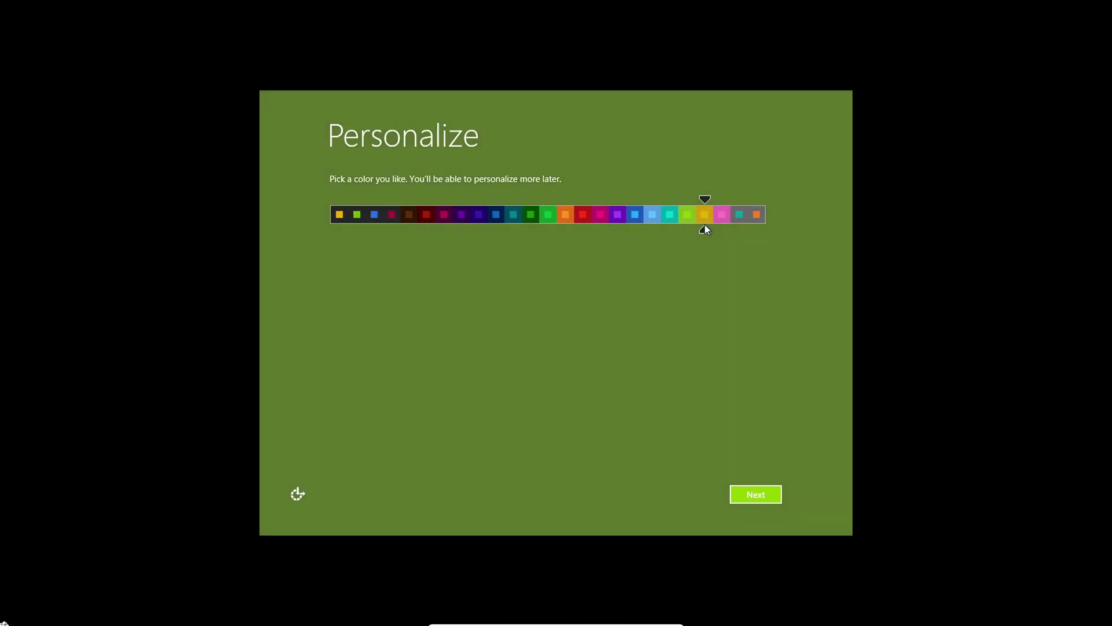
pyautogui.click(739, 492)
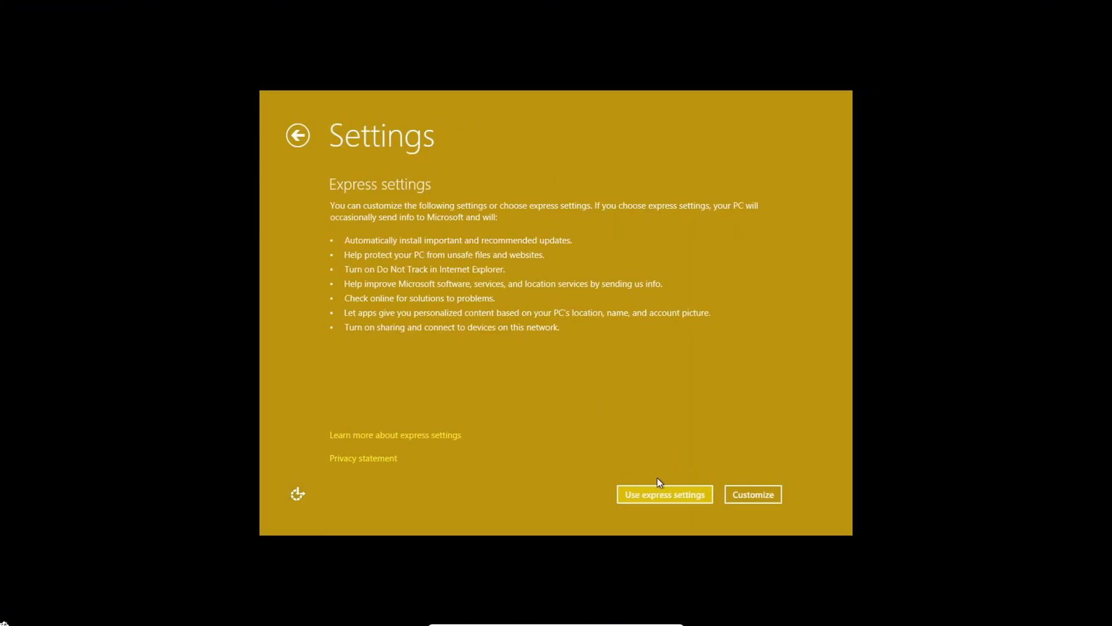
pyautogui.click(669, 496)
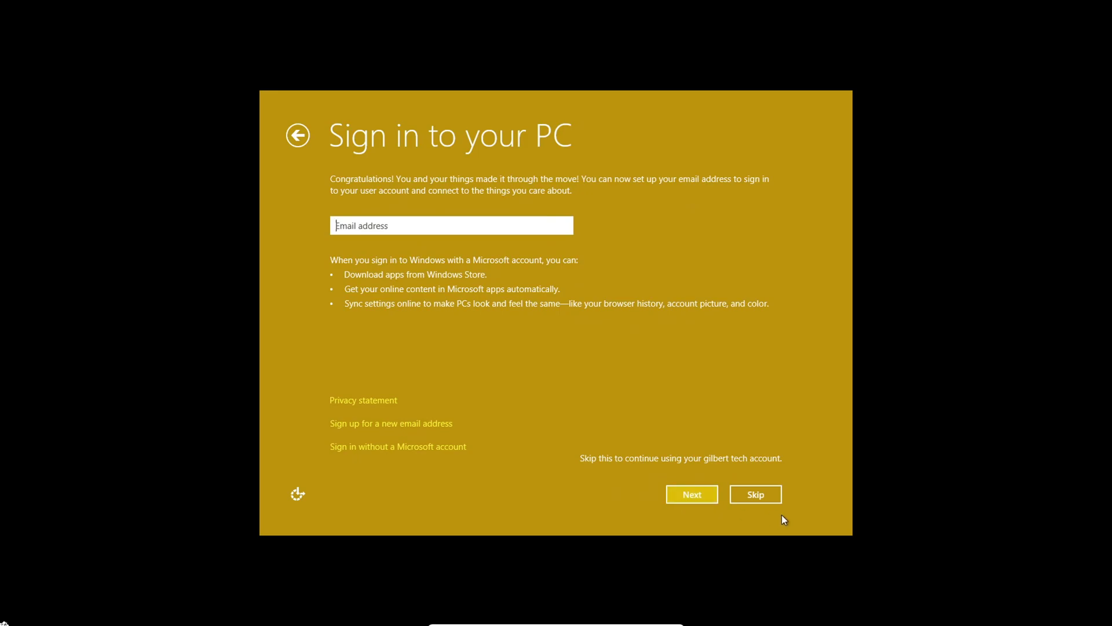
pyautogui.click(760, 498)
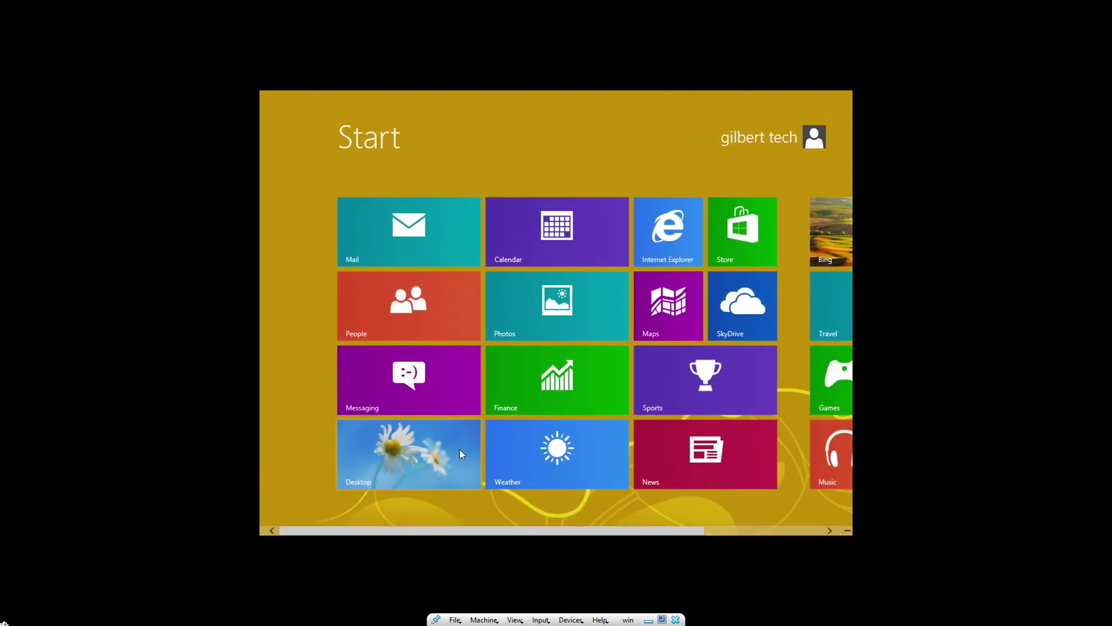
pyautogui.click(460, 452)
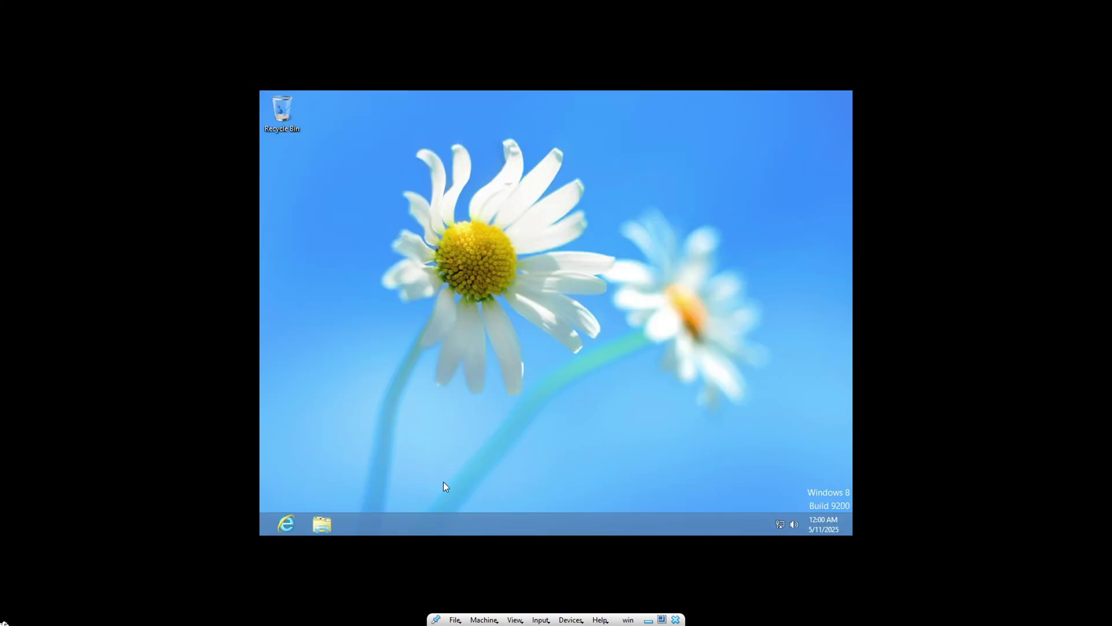
# Step: Check the VM's display options, then open the guest's Screen Resolution settings from the desktop
pyautogui.click(481, 621)
pyautogui.moveTo(515, 620)
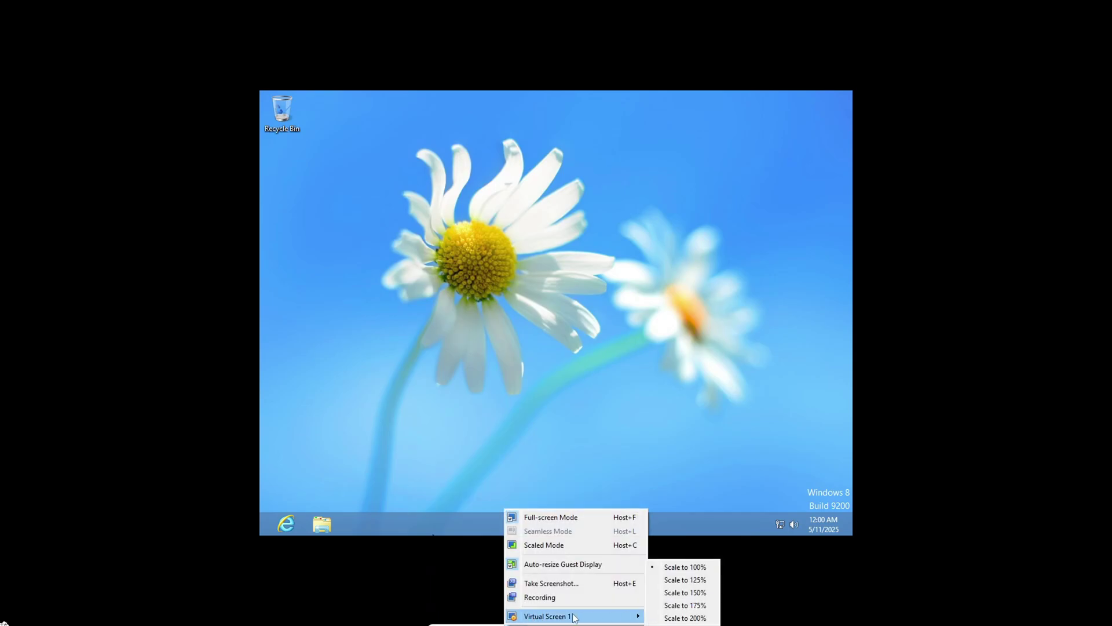
pyautogui.click(875, 499)
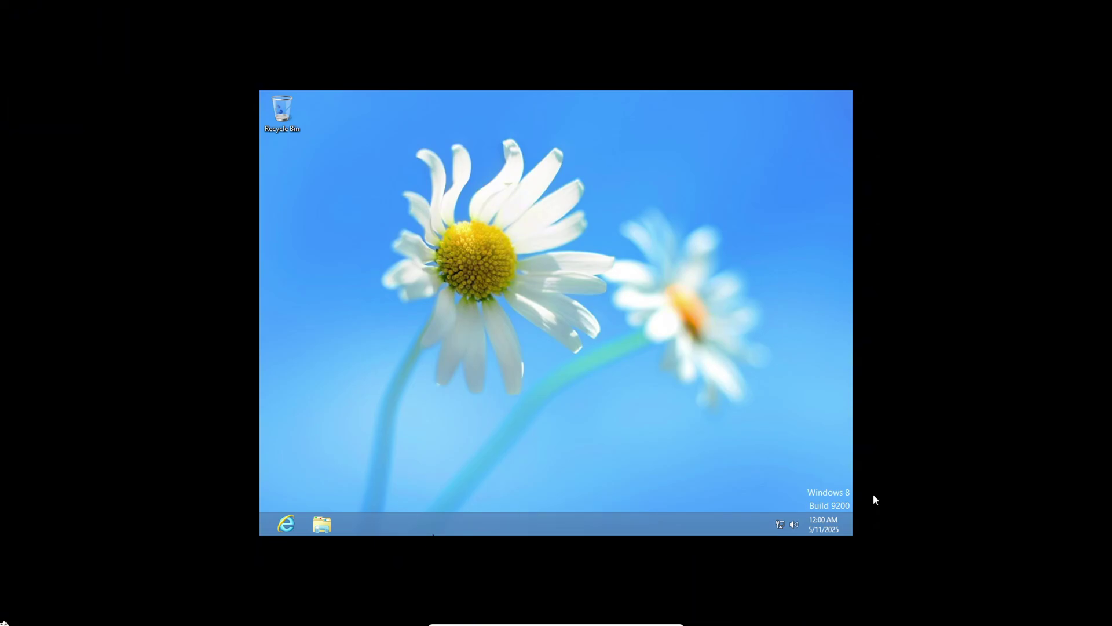
pyautogui.rightClick(722, 458)
pyautogui.click(749, 436)
# Step: Try the 1280 × 1024 and 1600 × 1200 resolutions, reverting each time to 1024 × 768
pyautogui.click(485, 305)
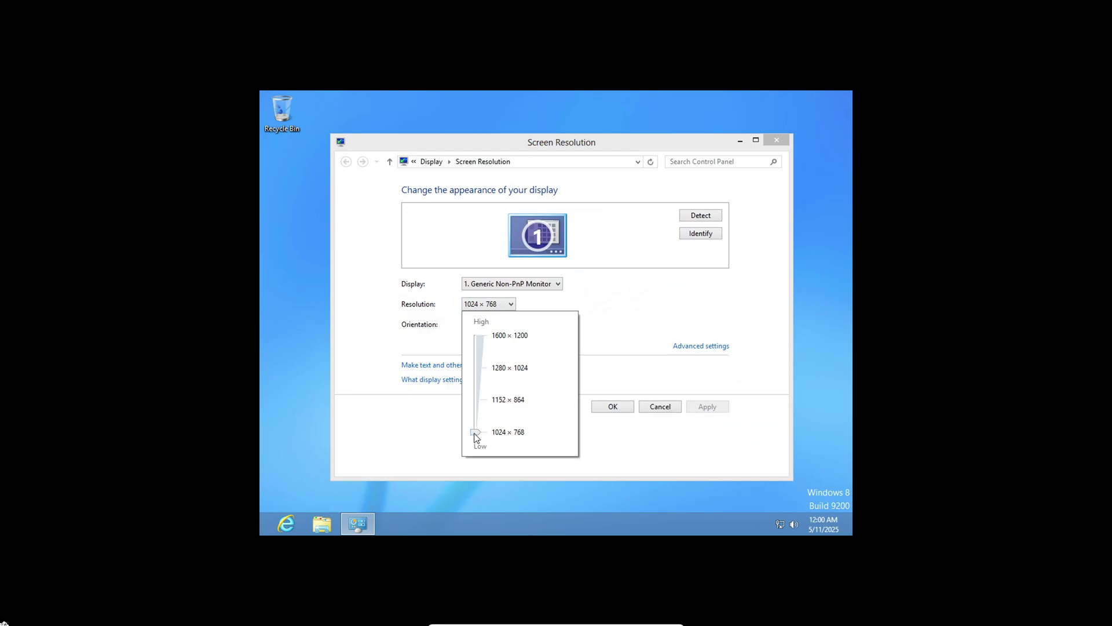
pyautogui.moveTo(475, 436); pyautogui.dragTo(487, 377)
pyautogui.click(707, 406)
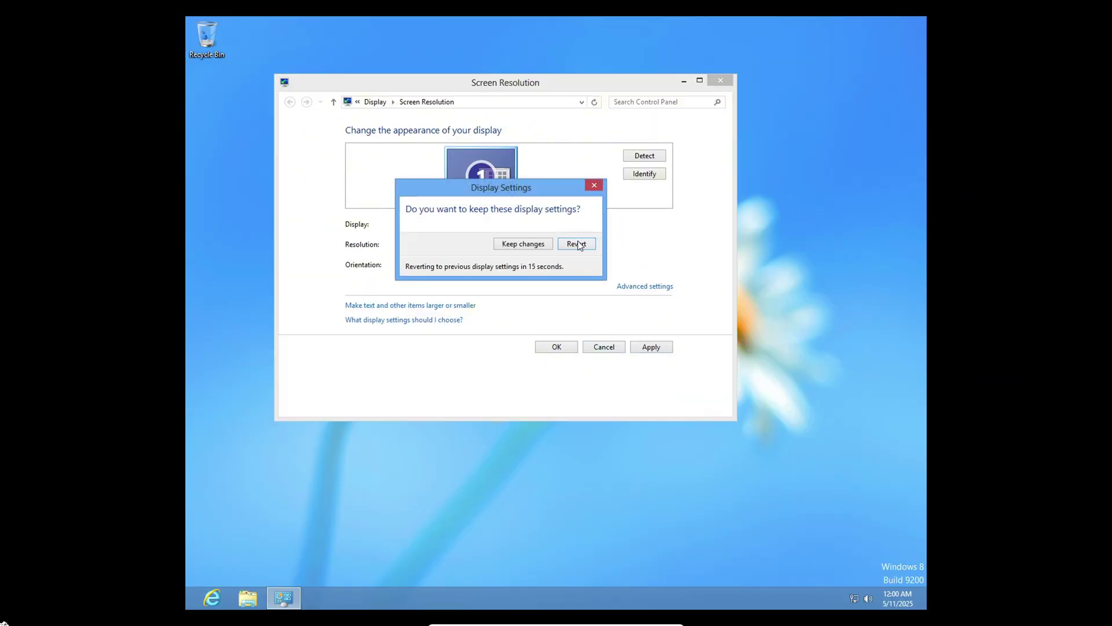
pyautogui.click(577, 244)
pyautogui.click(515, 305)
pyautogui.click(477, 365)
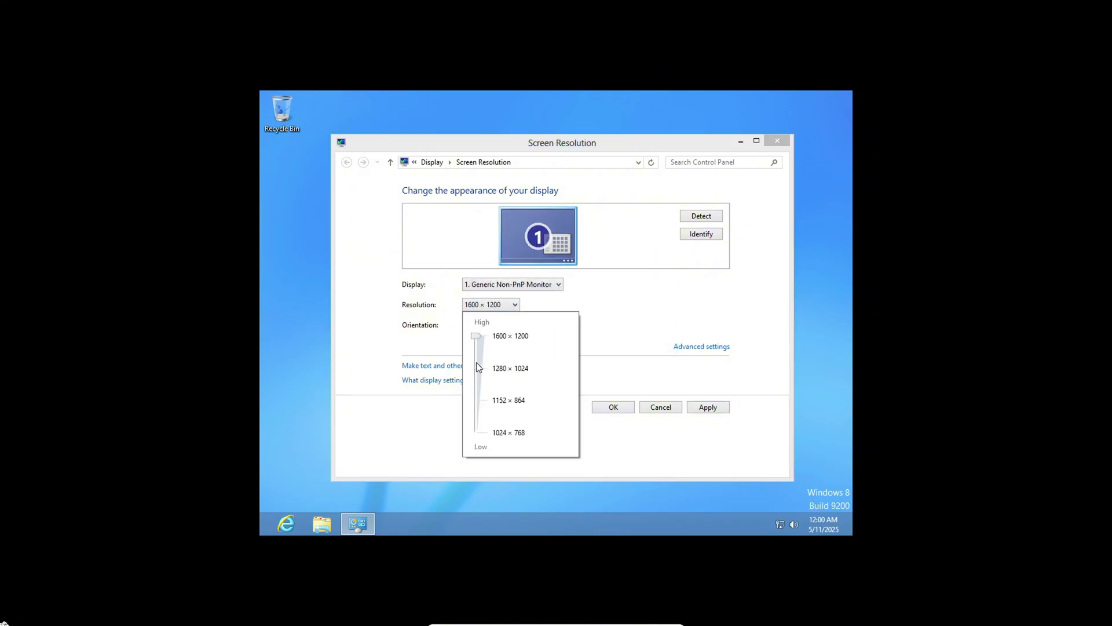
pyautogui.click(707, 407)
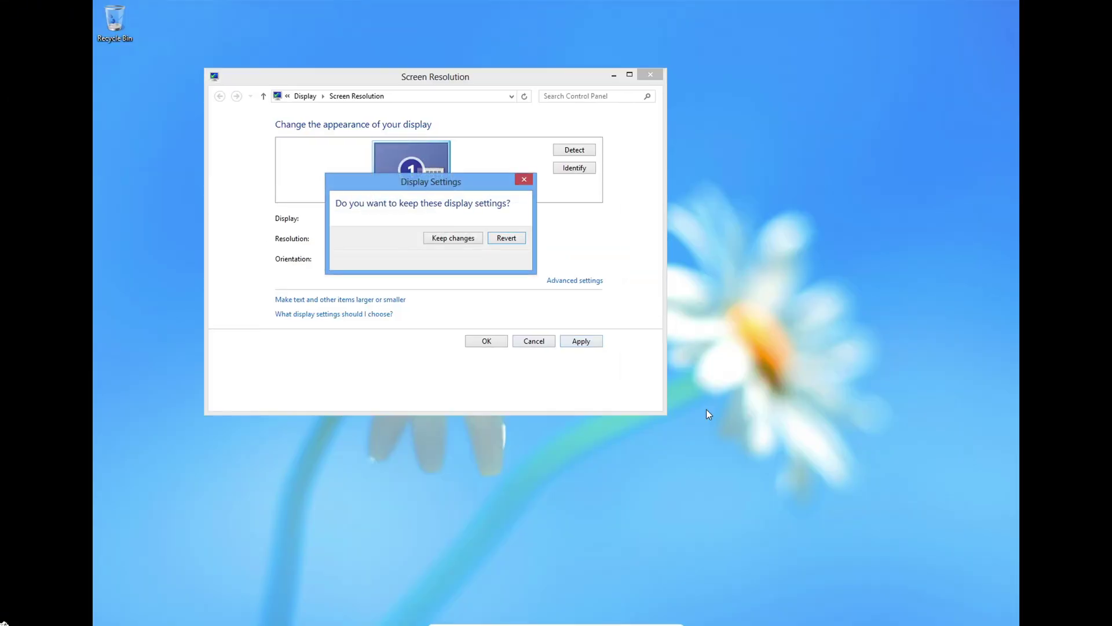
pyautogui.click(506, 239)
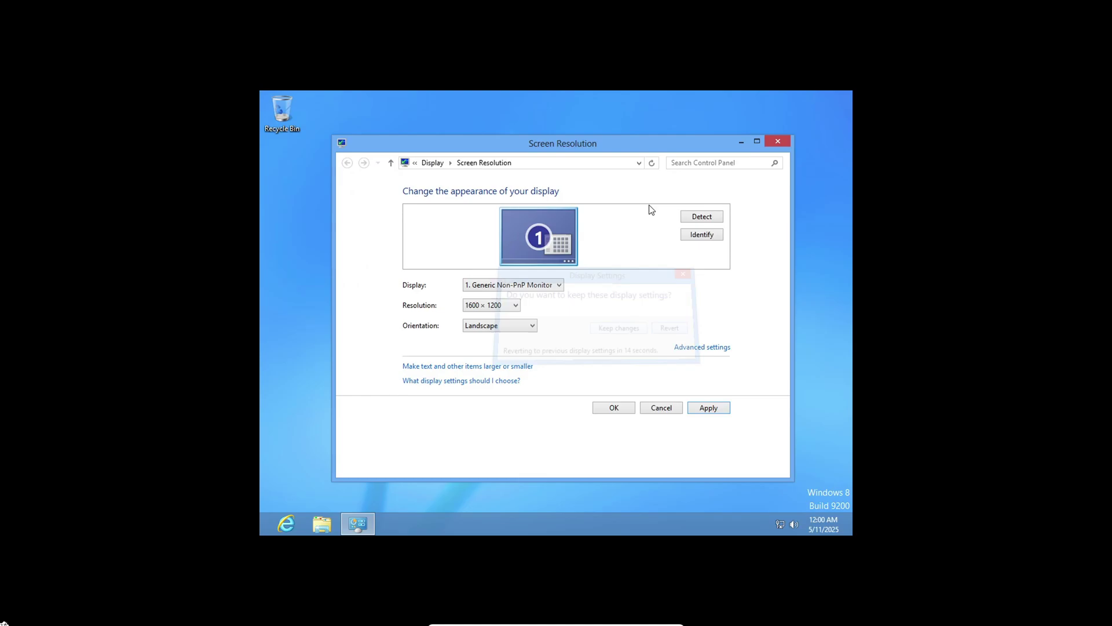
# Step: Apply the 1280 × 1024 resolution and keep the changes
pyautogui.click(495, 305)
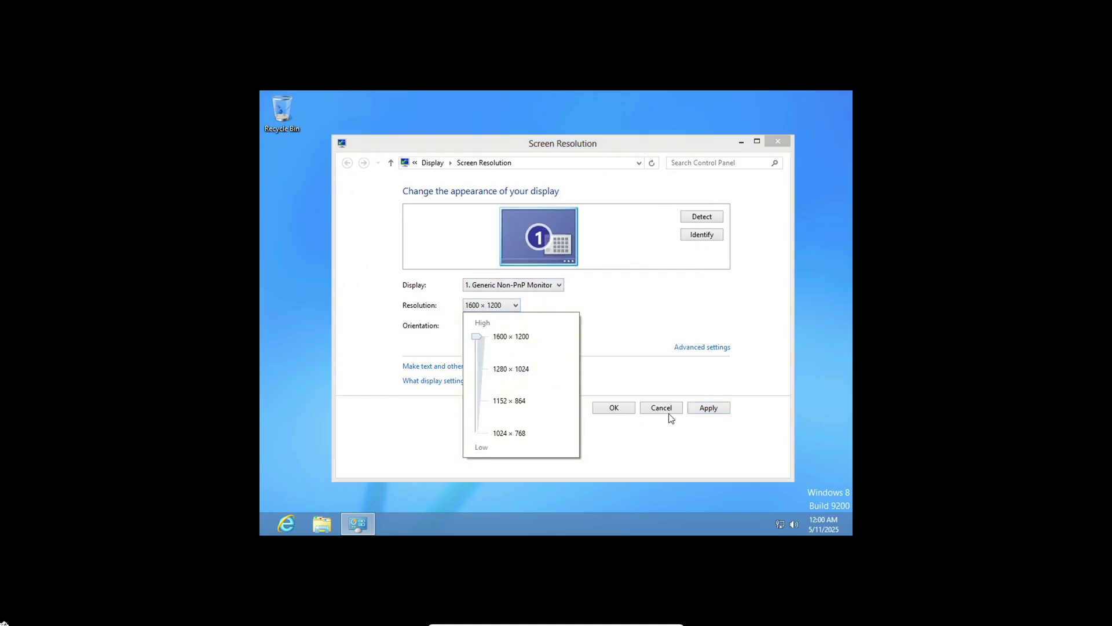
pyautogui.click(479, 348)
pyautogui.click(714, 409)
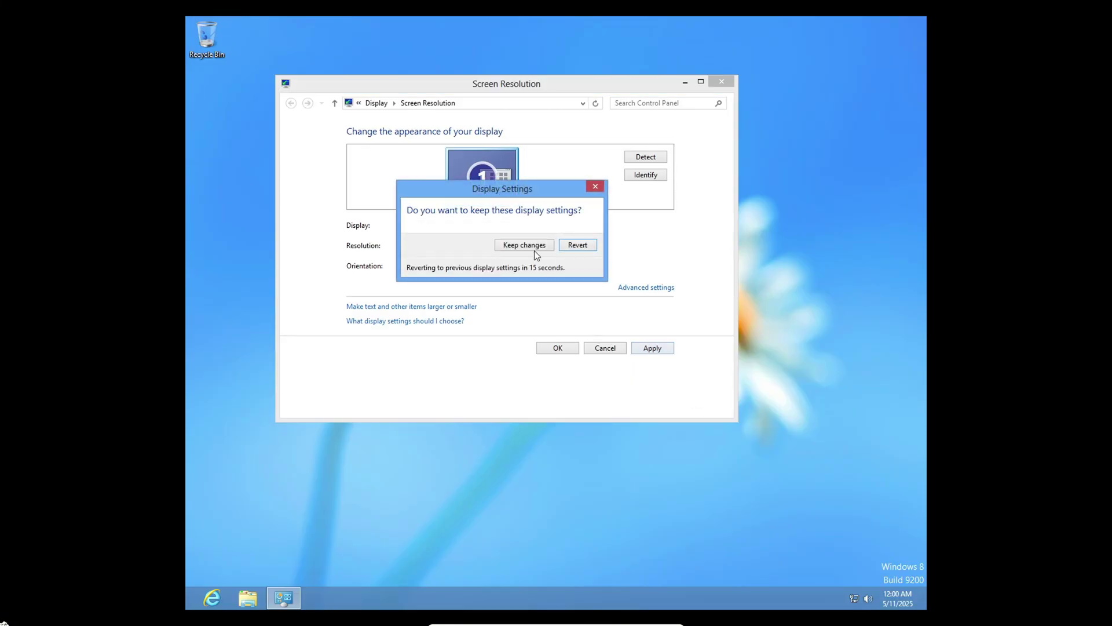
pyautogui.click(529, 243)
# Step: Switch briefly to the host's web browser, then return to the virtual machine window
pyautogui.press('super')
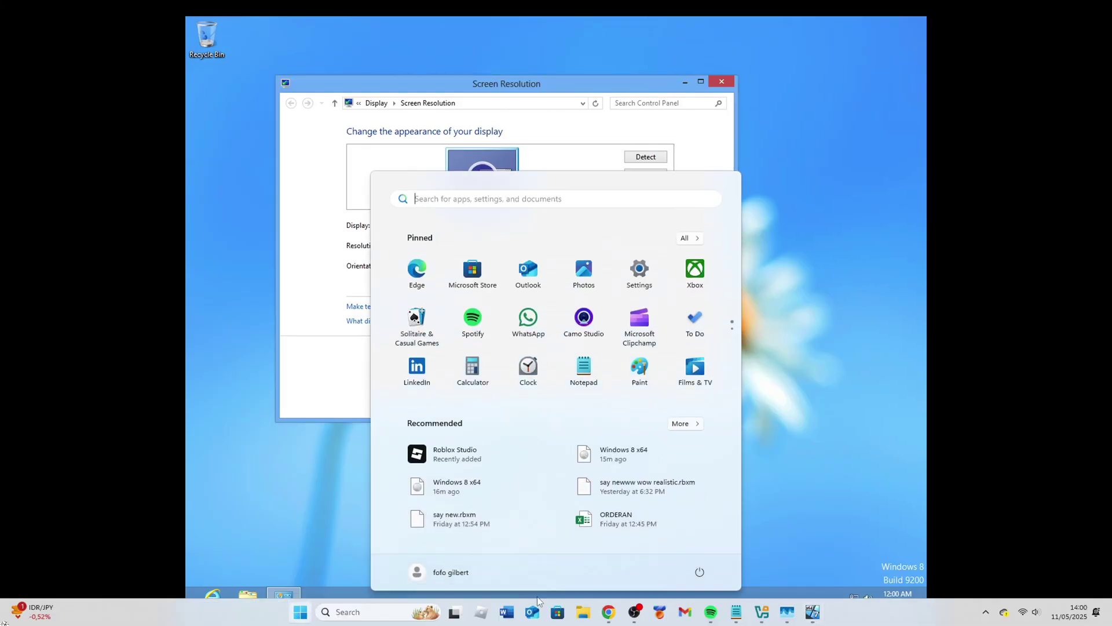
pyautogui.click(609, 612)
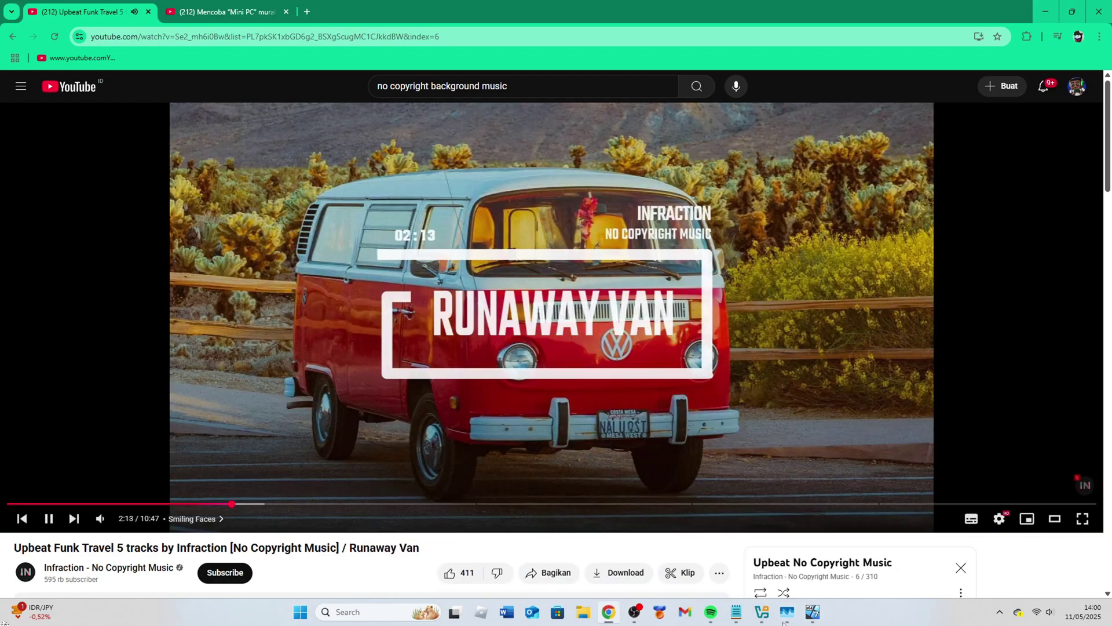
pyautogui.click(786, 615)
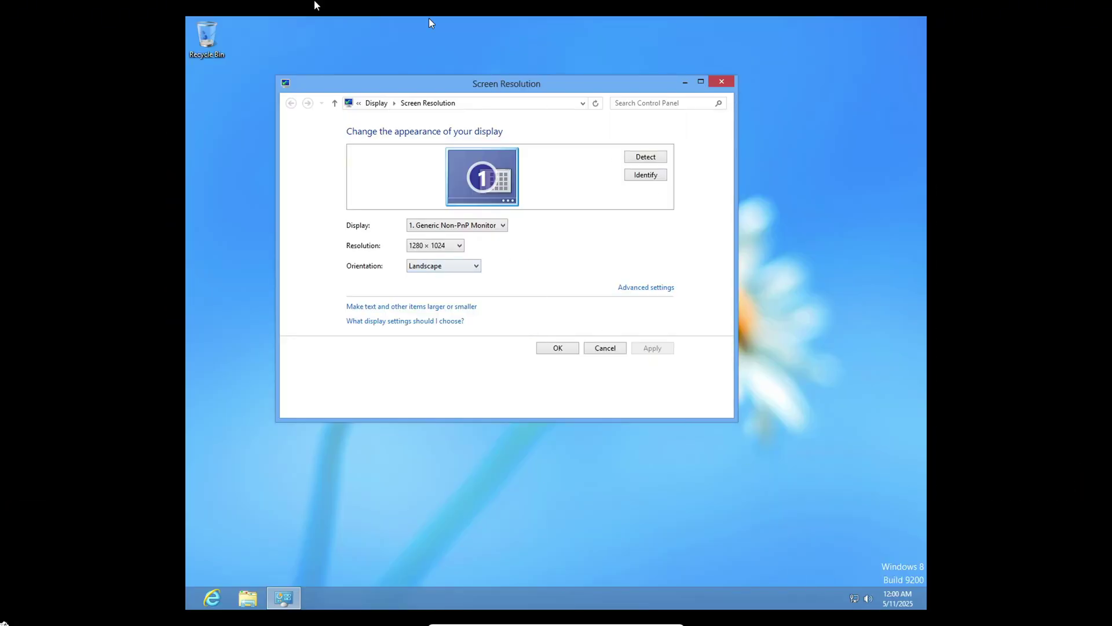
# Step: Insert the Guest Additions CD image into the guest's optical drive from the Devices menu
pyautogui.click(453, 619)
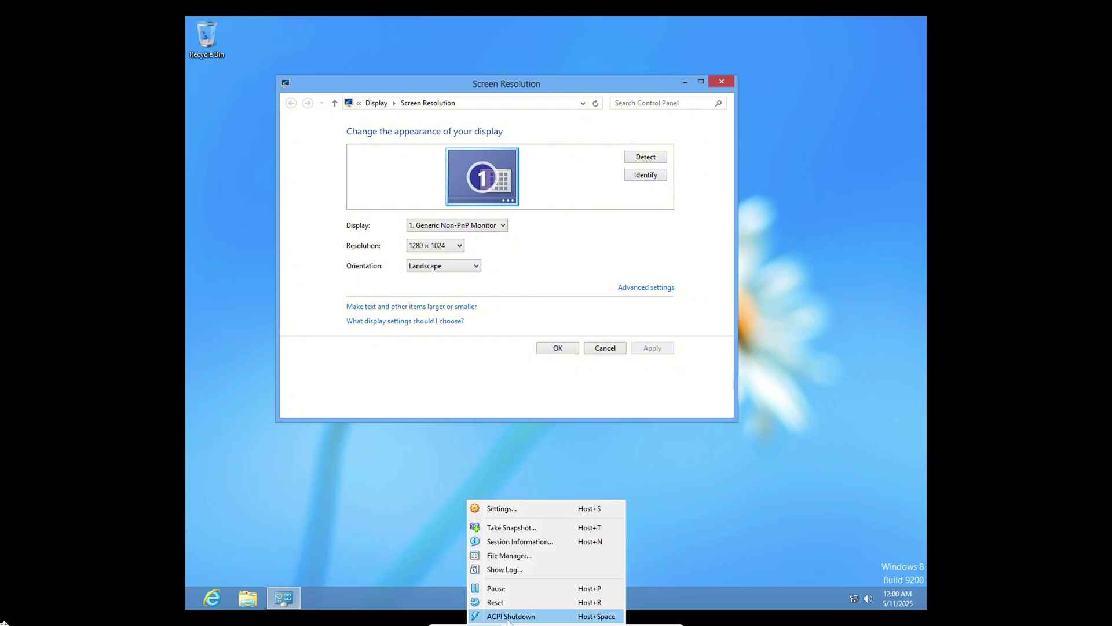
pyautogui.click(499, 509)
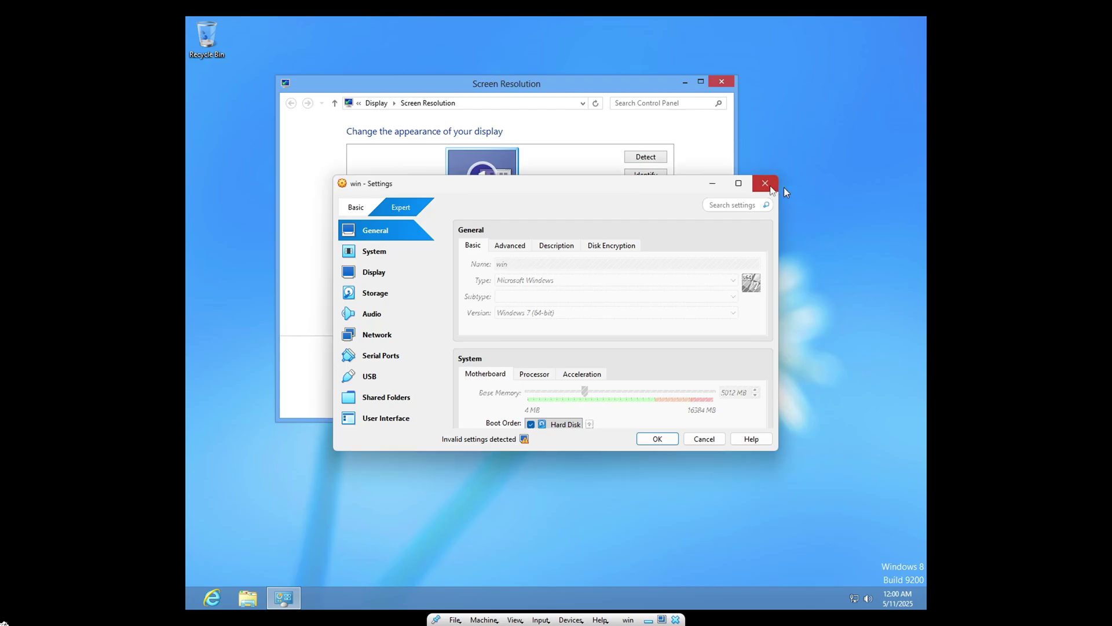
pyautogui.click(766, 184)
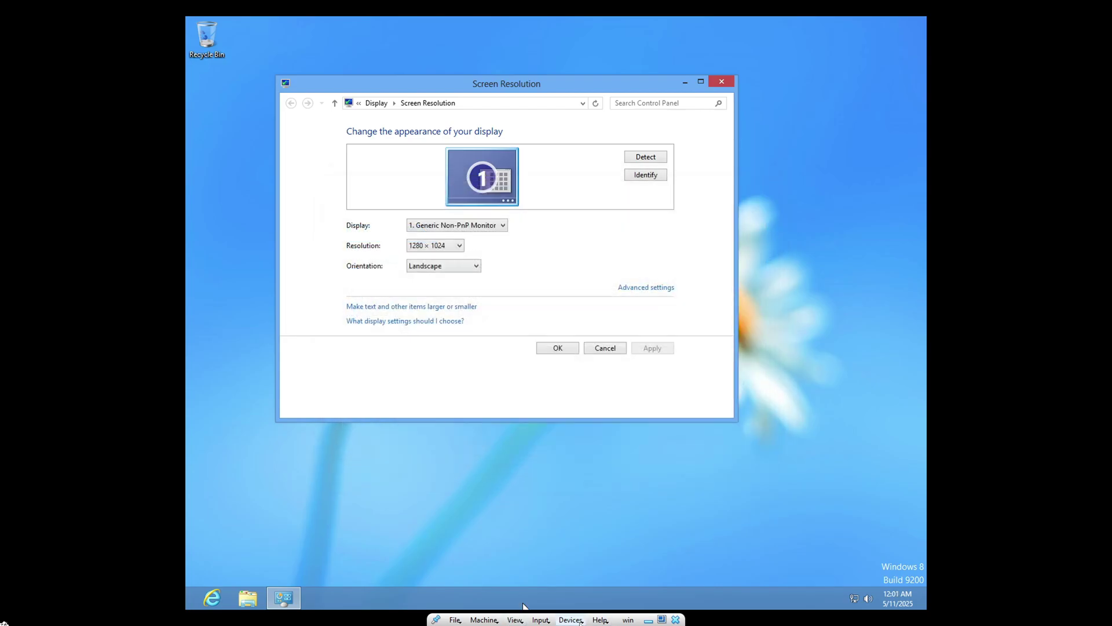
pyautogui.click(570, 619)
pyautogui.click(596, 592)
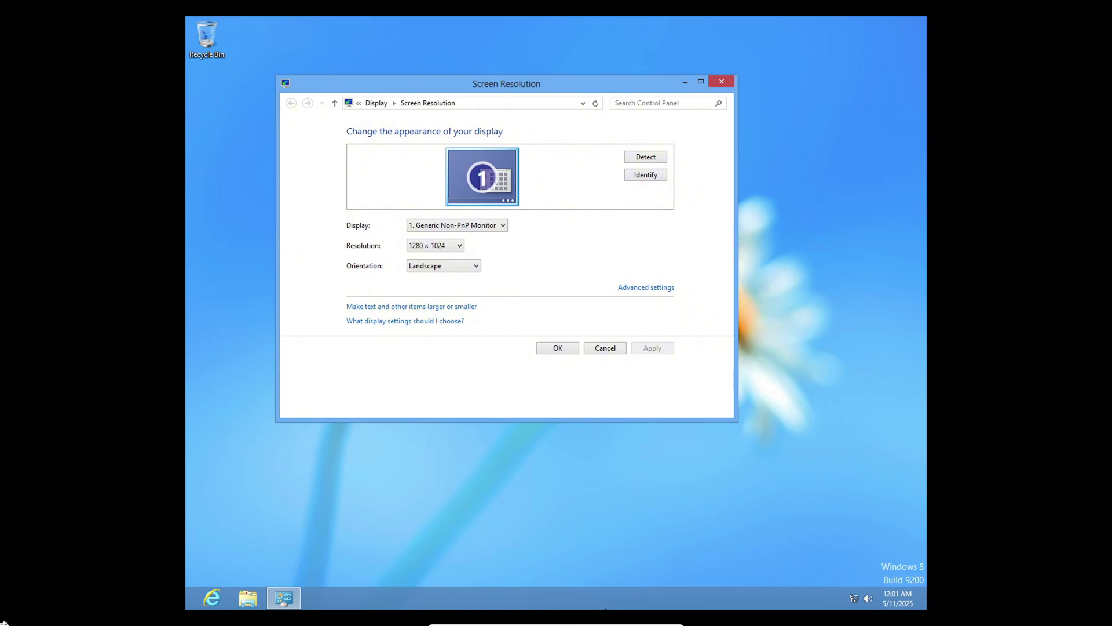
# Step: Open a File Explorer window in the Windows 8 guest
pyautogui.click(571, 619)
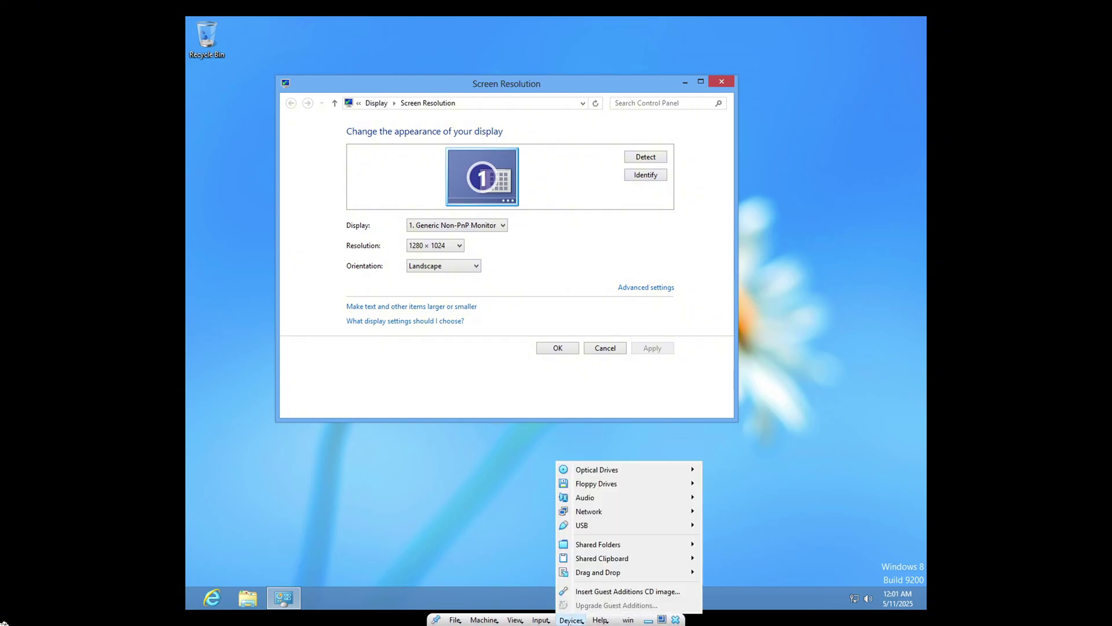
pyautogui.click(749, 467)
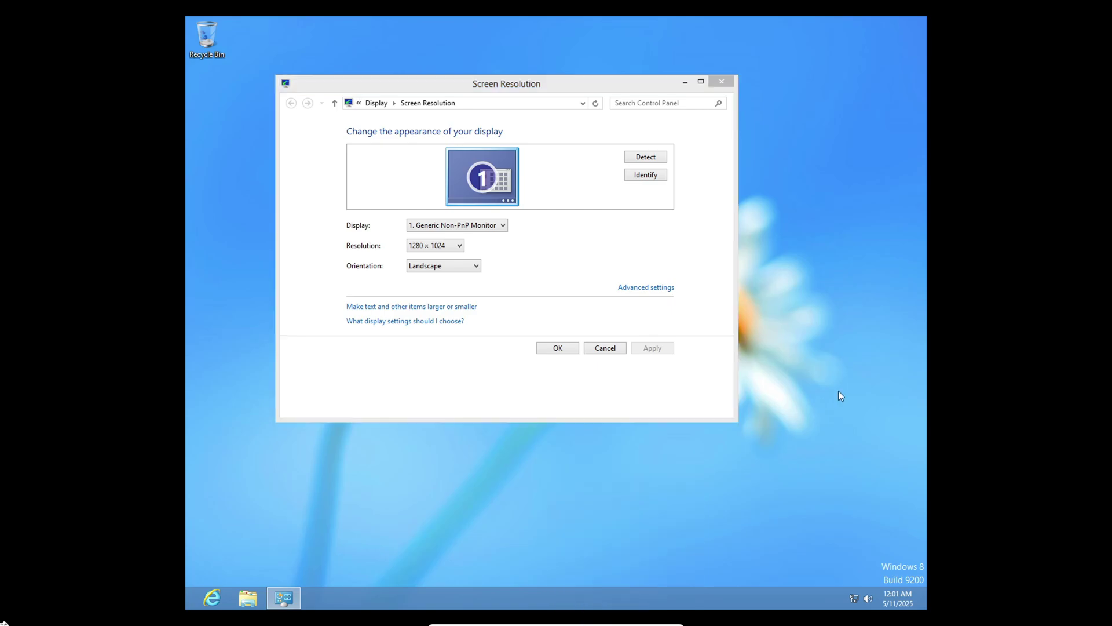
pyautogui.click(247, 597)
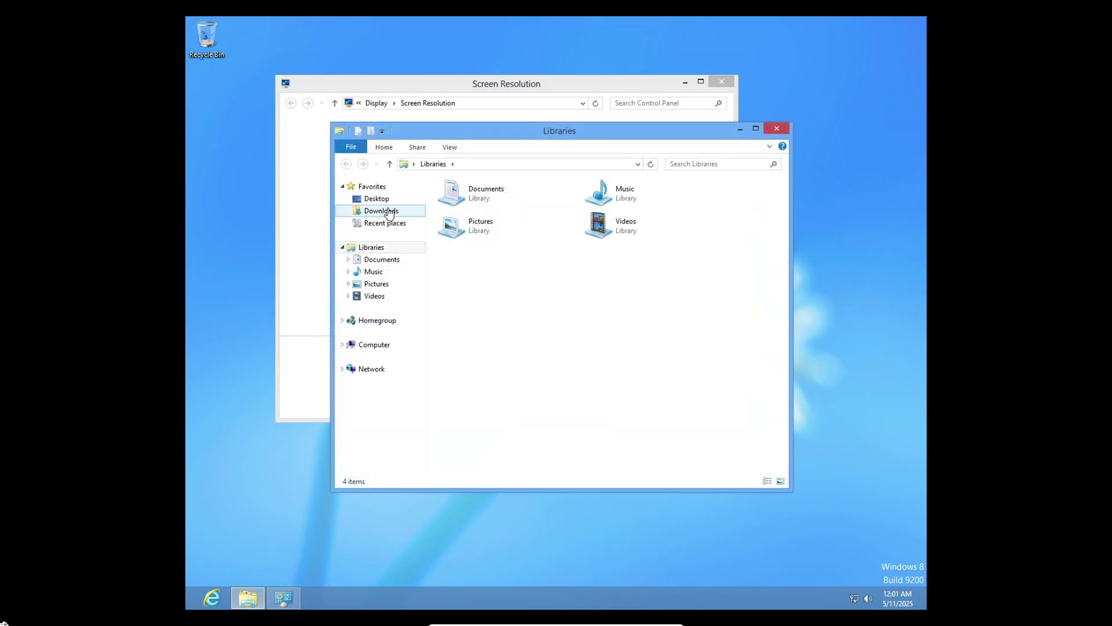
# Step: Open the VirtualBox Guest Additions CD drive (D:) in File Explorer
pyautogui.click(387, 212)
pyautogui.click(370, 346)
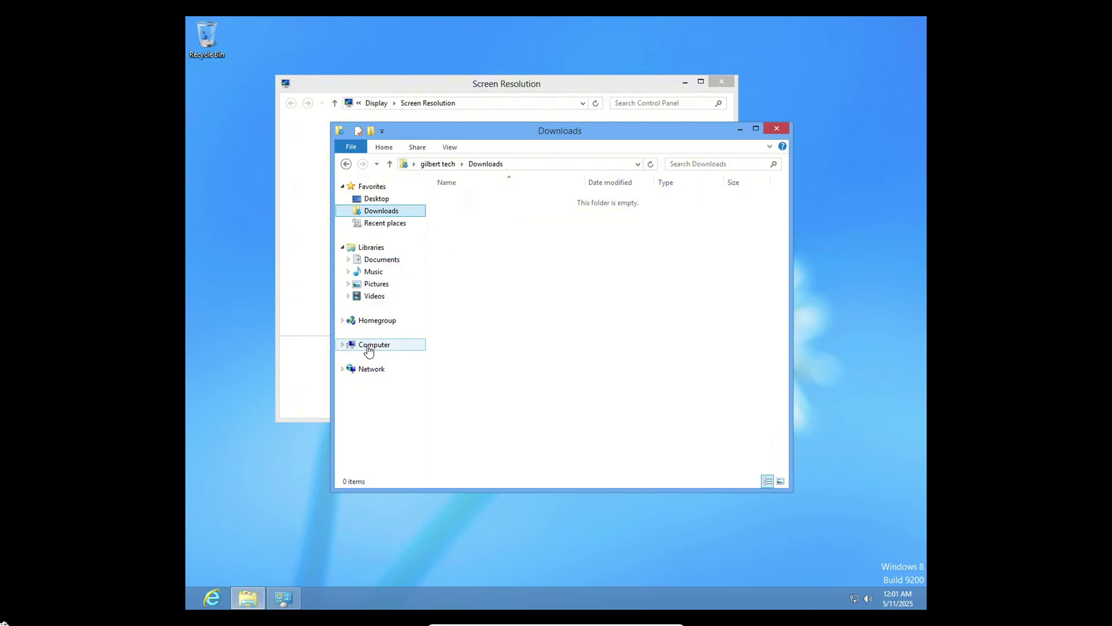
pyautogui.click(639, 253)
pyautogui.doubleClick(639, 254)
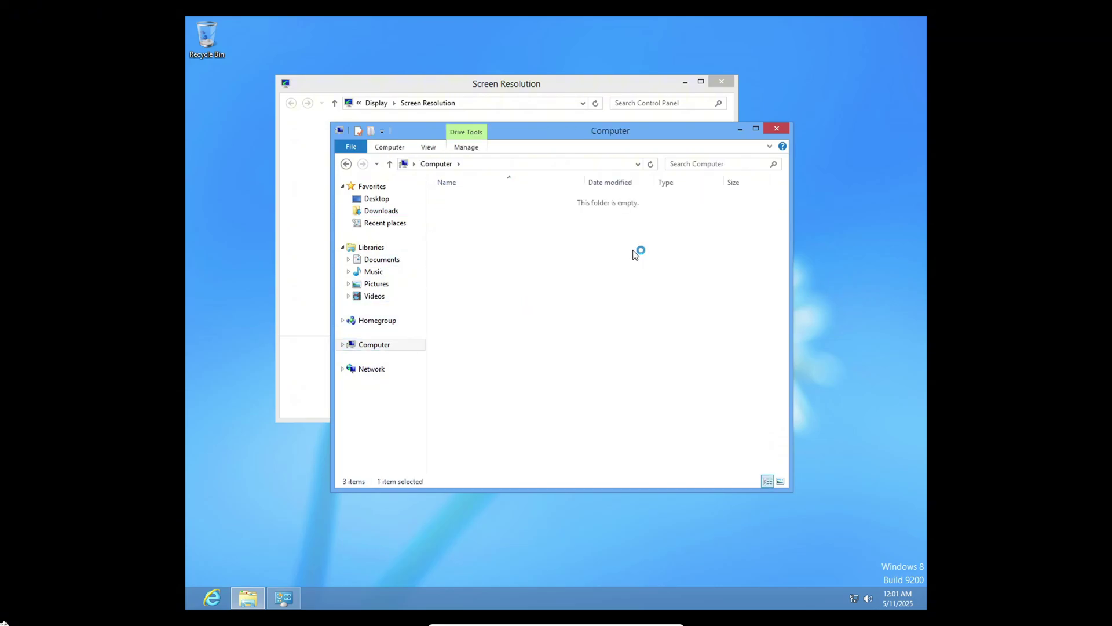
# Step: Run VBoxWindowsAdditions with the default folder and components, then reboot the guest when finished
pyautogui.doubleClick(473, 332)
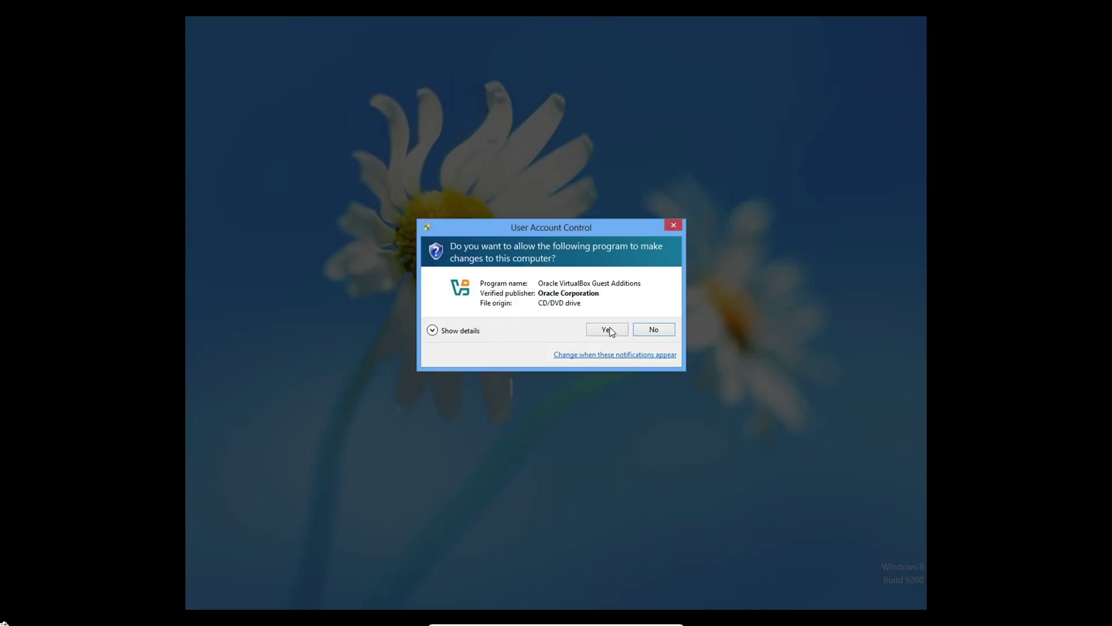
pyautogui.click(607, 330)
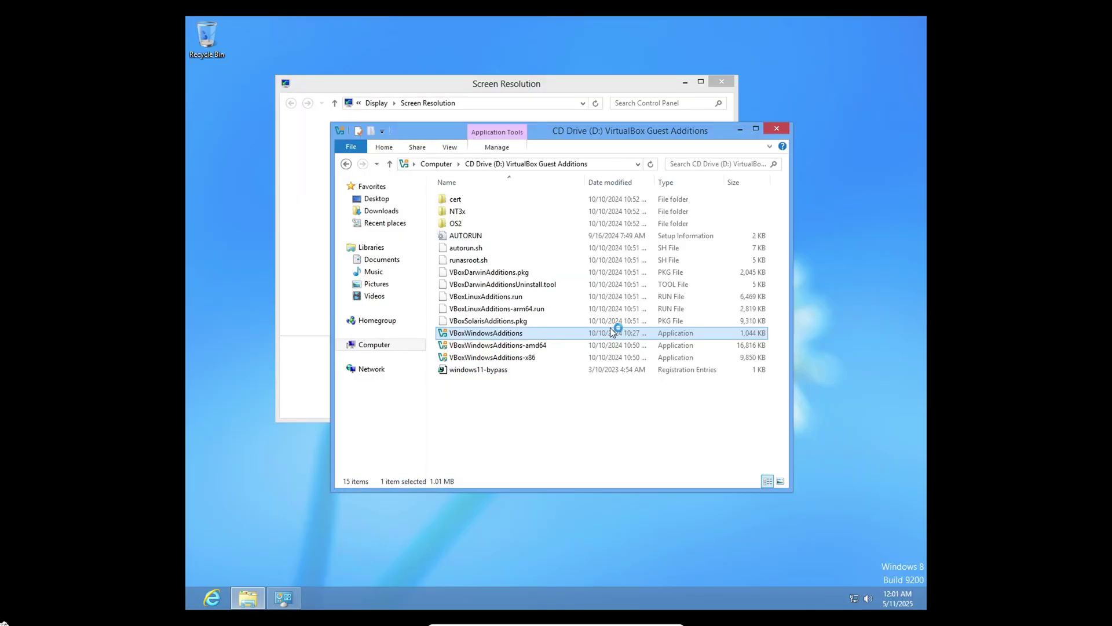
pyautogui.click(620, 401)
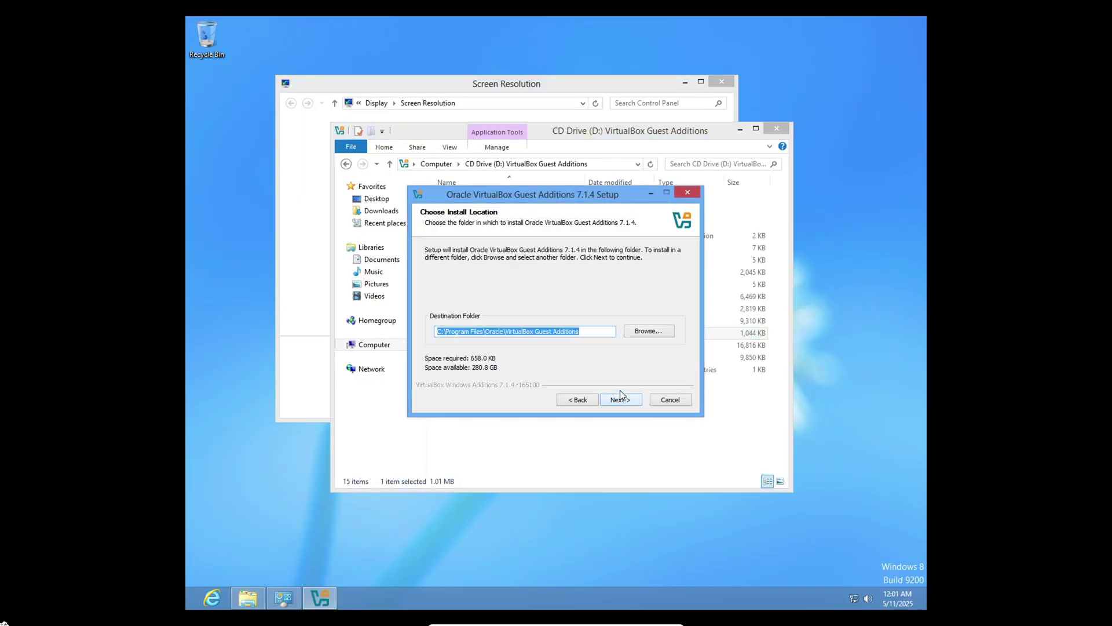
pyautogui.click(621, 400)
pyautogui.click(623, 400)
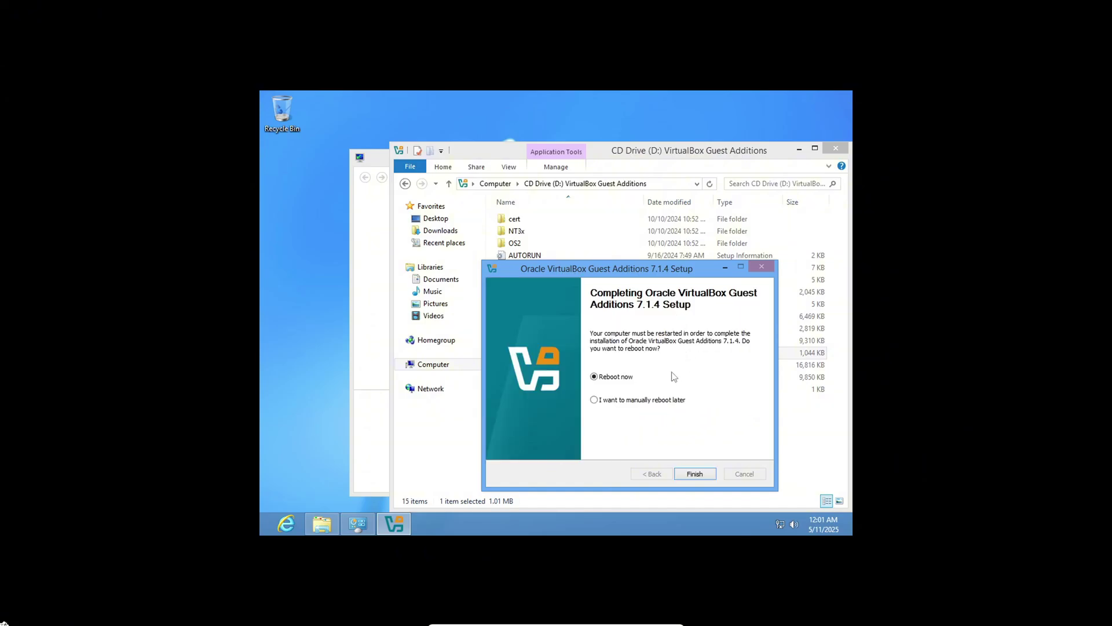
pyautogui.click(700, 475)
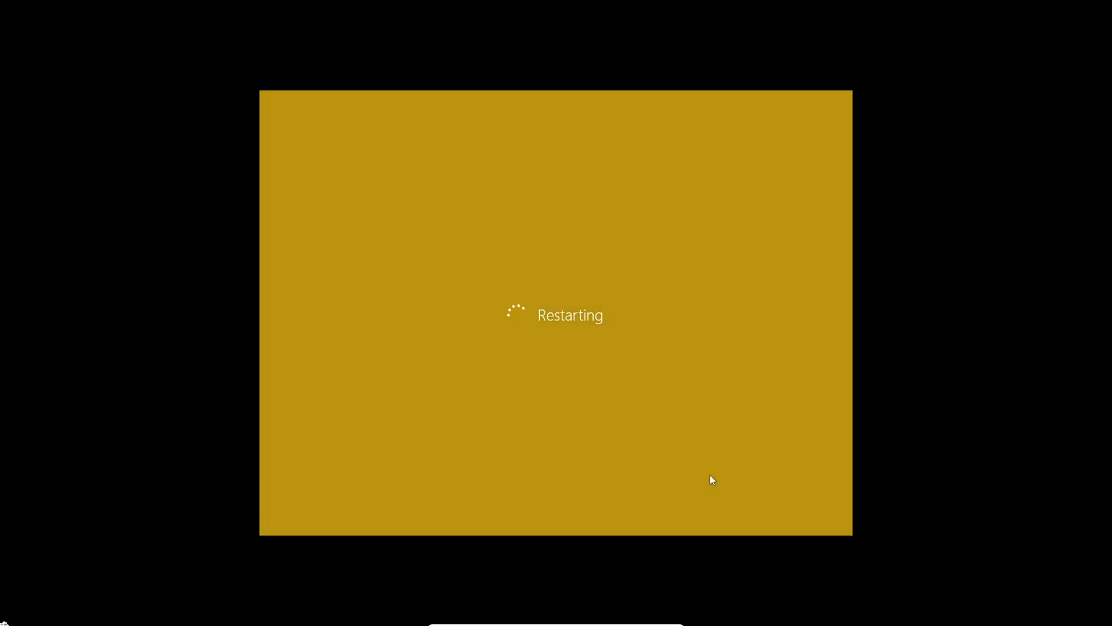